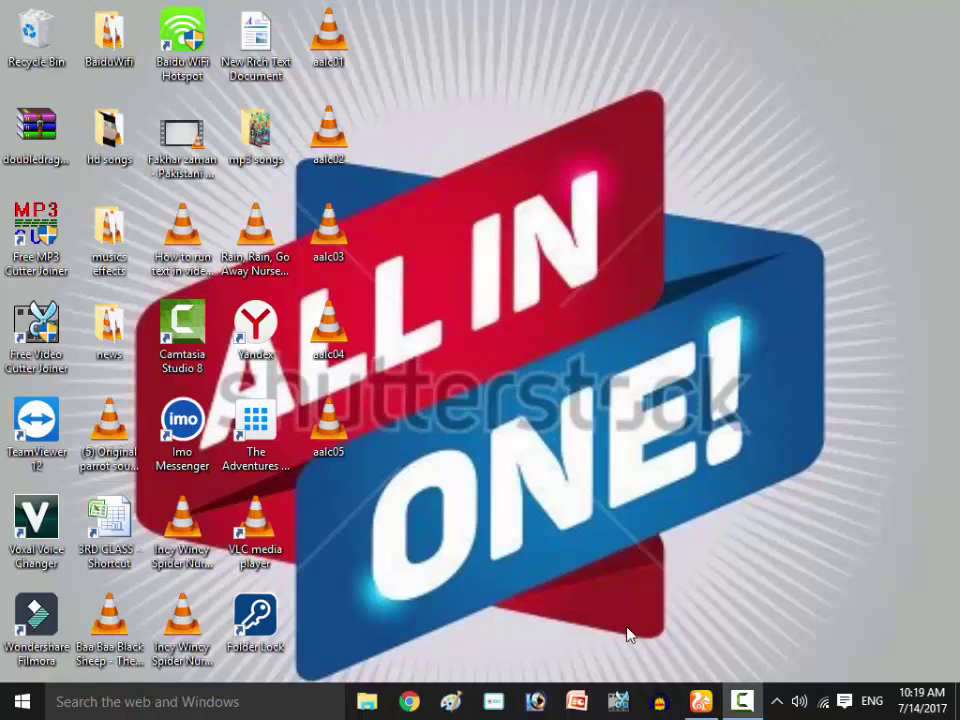
# Apply the teal Flow design theme to the new blank presentation's title slide.
pyautogui.click(577, 705)
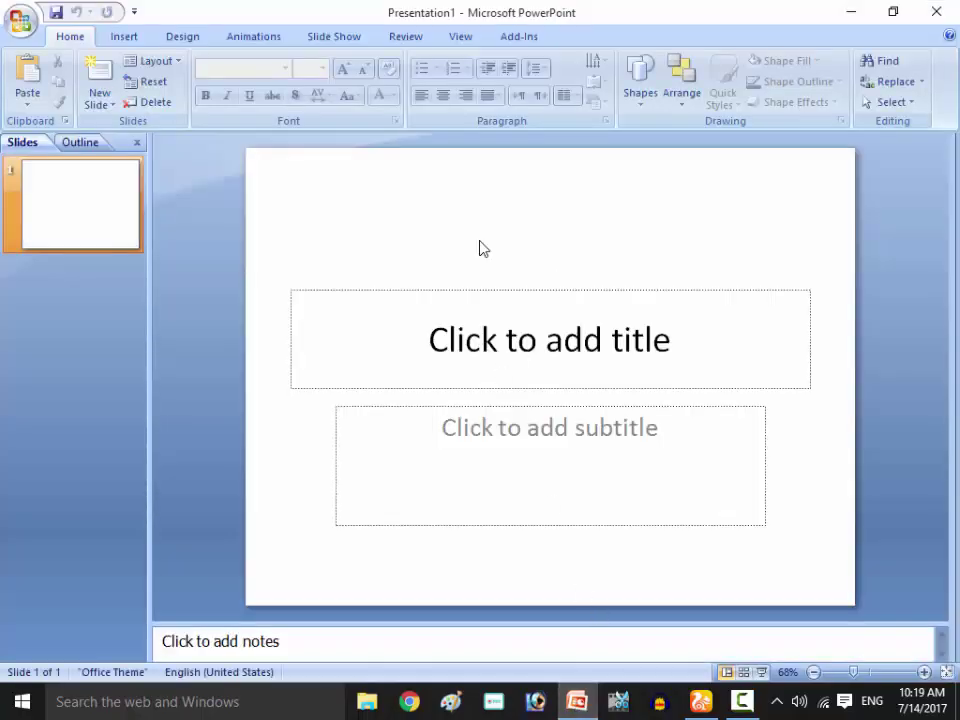
pyautogui.click(126, 40)
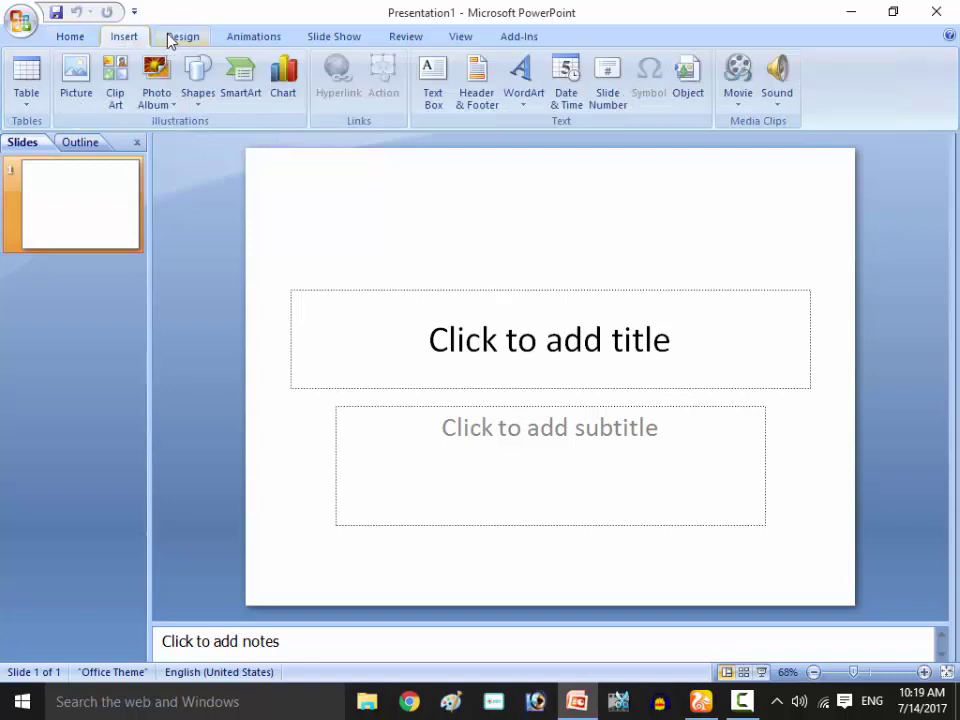
pyautogui.click(170, 37)
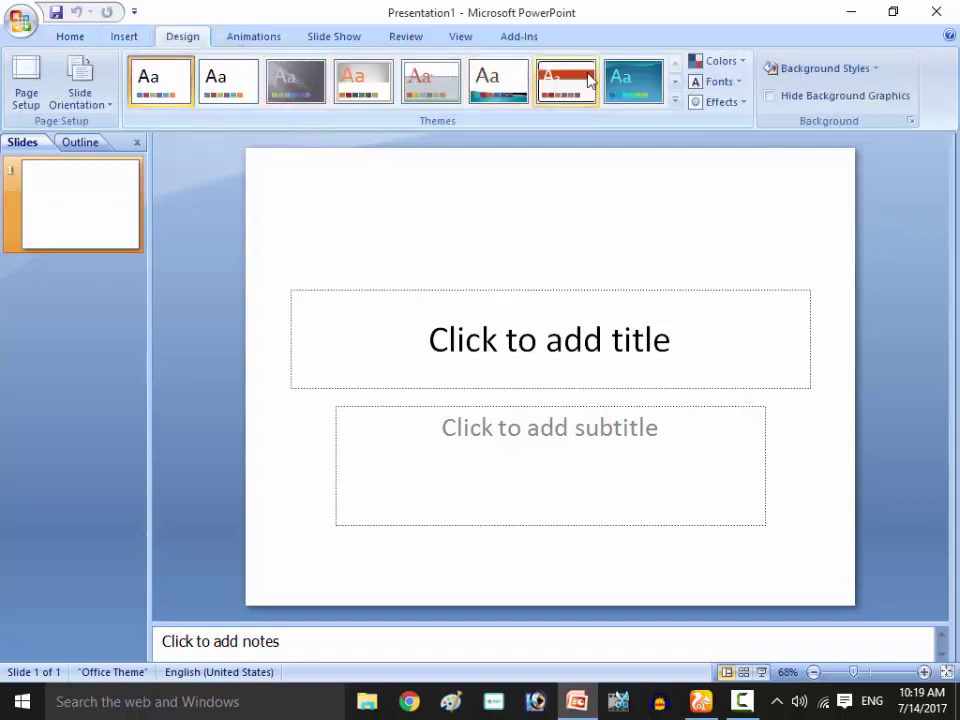
pyautogui.click(622, 80)
pyautogui.click(622, 80)
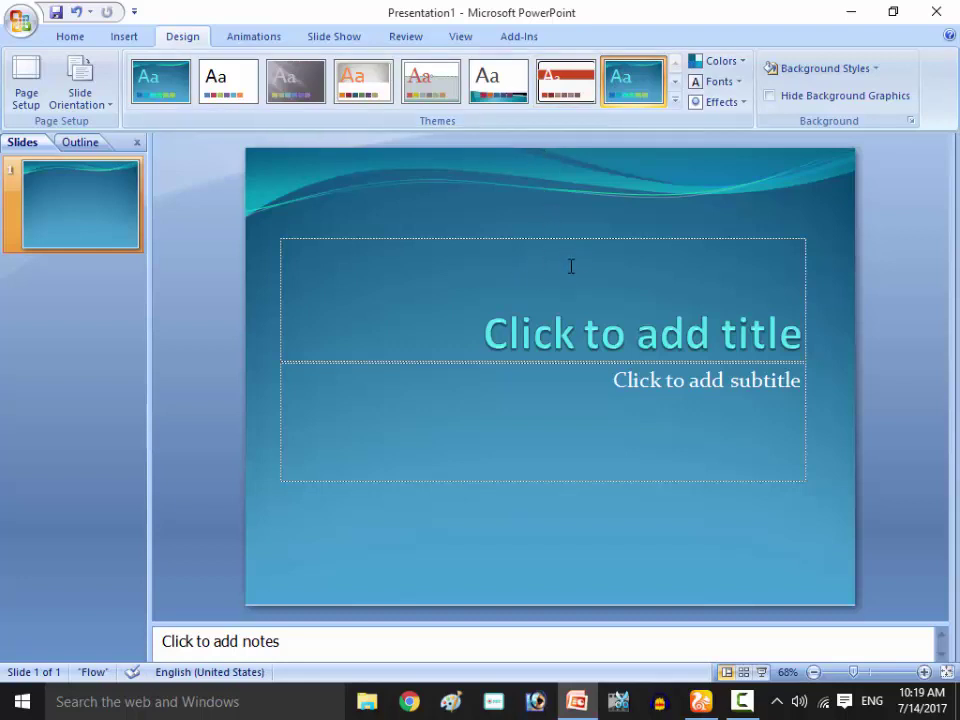
# Type the two-line title 'How to play sounds in powerpoint?' on the first slide.
pyautogui.click(406, 293)
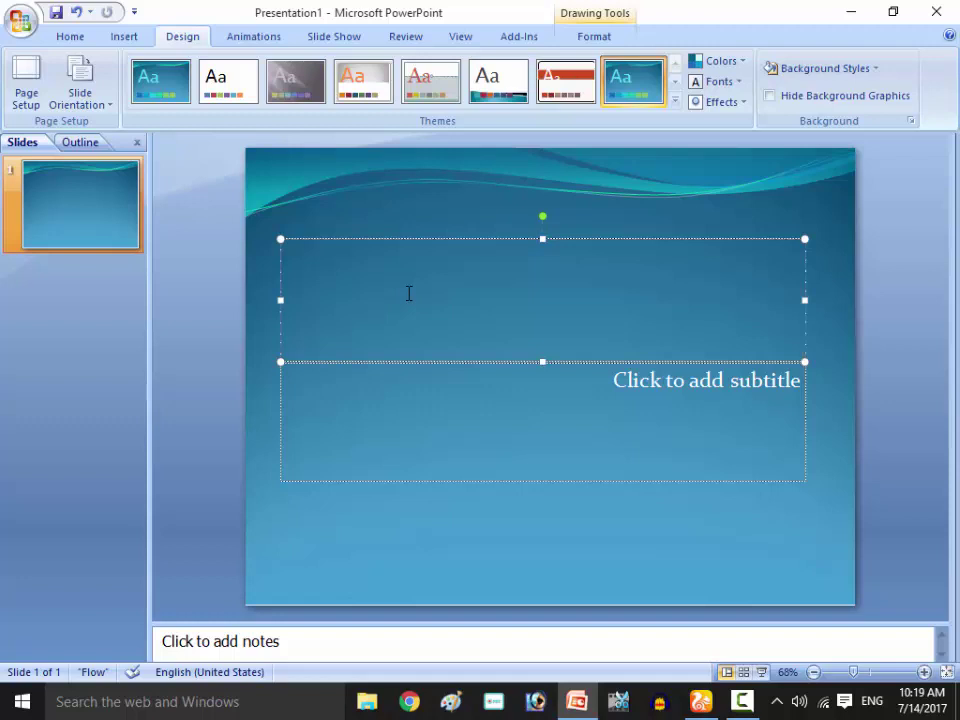
pyautogui.write('how ')
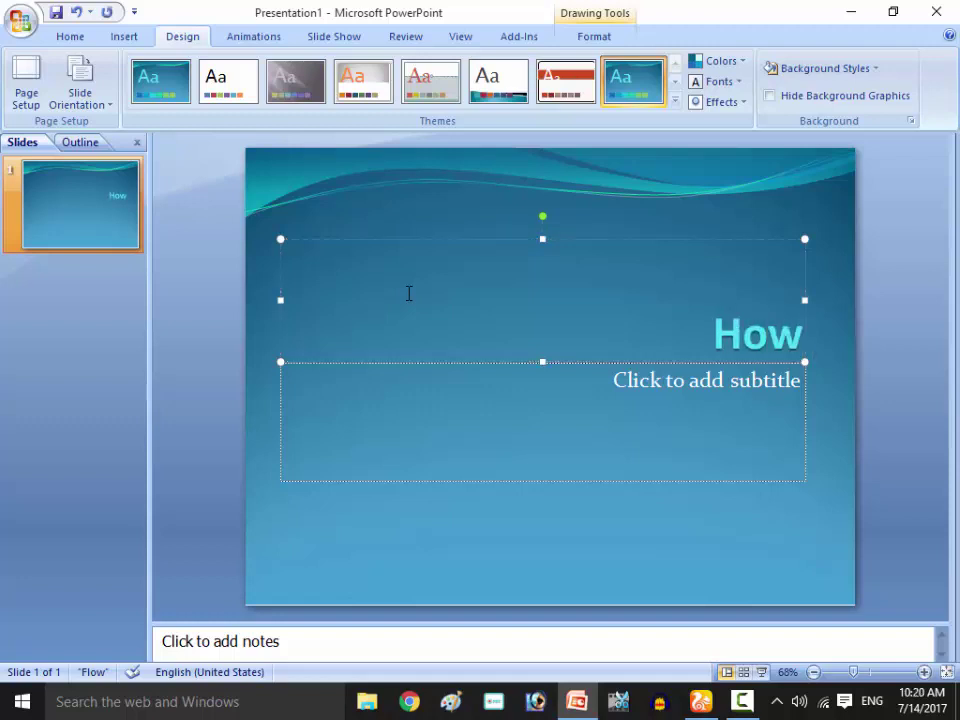
pyautogui.write('to')
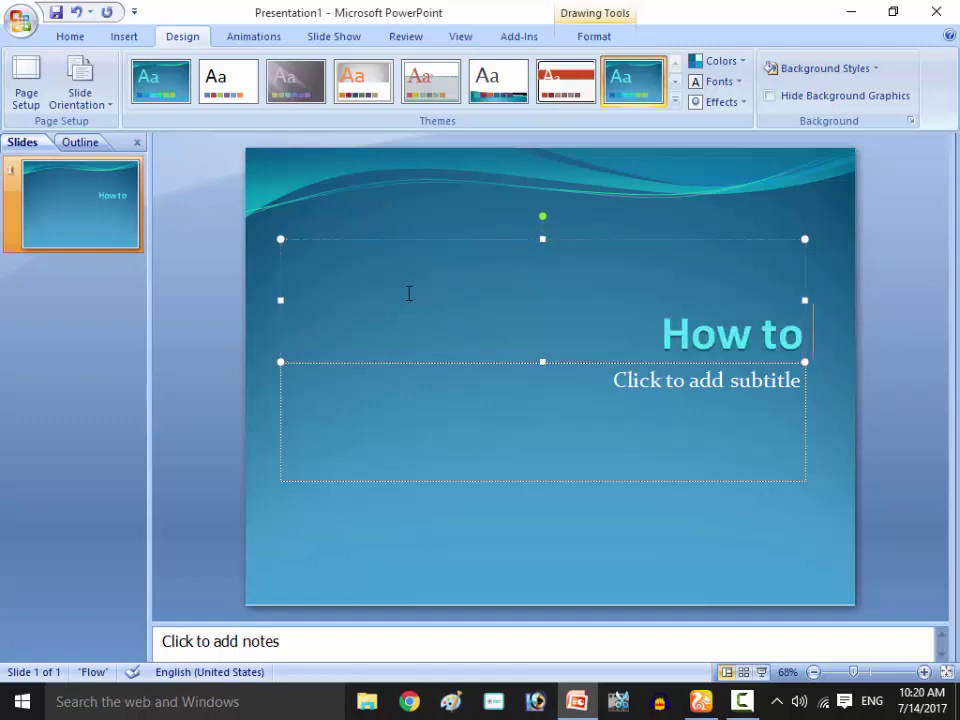
pyautogui.write(' pla')
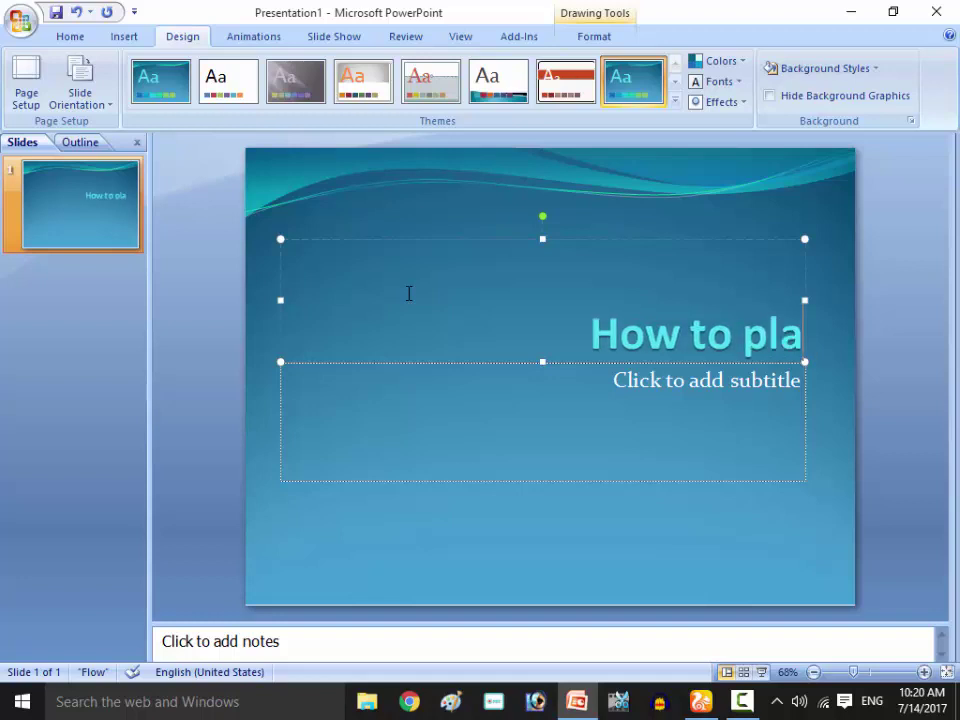
pyautogui.write('y')
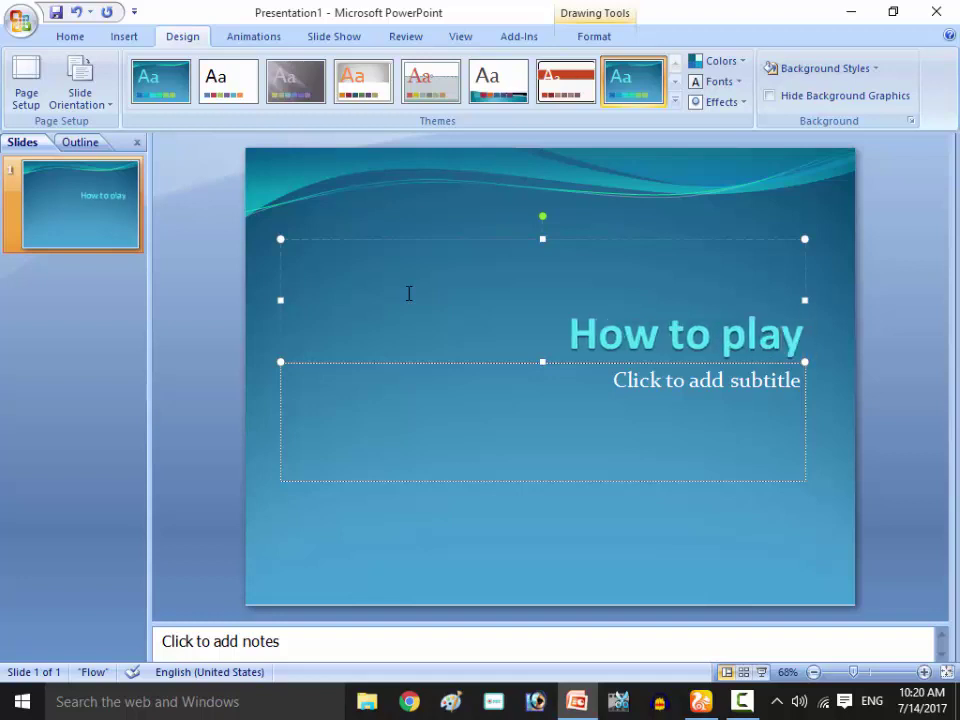
pyautogui.write(' sou')
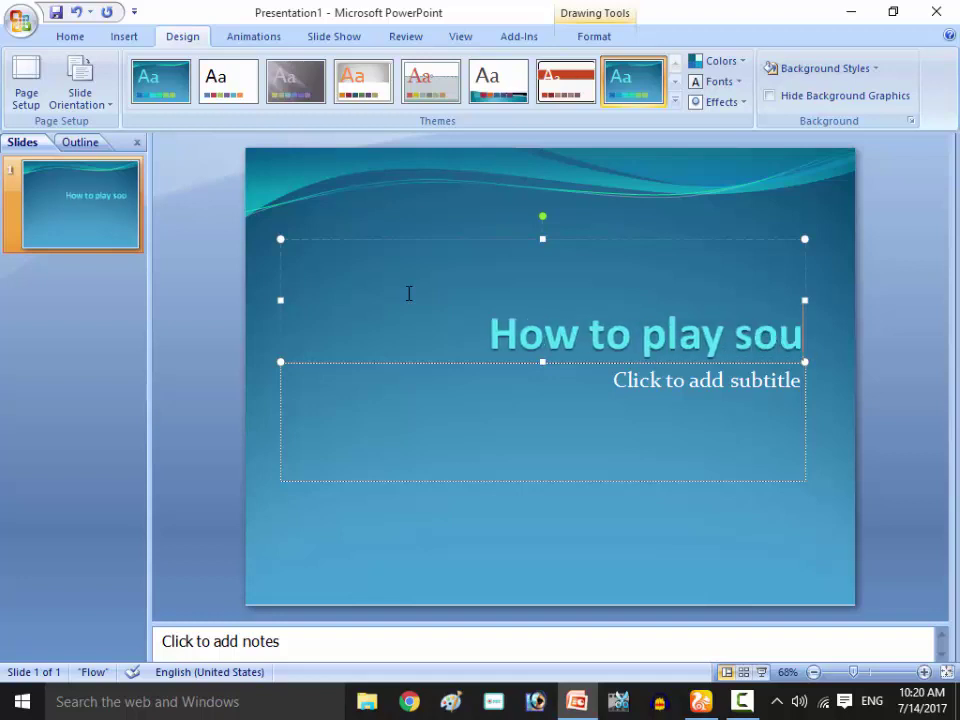
pyautogui.write('nds')
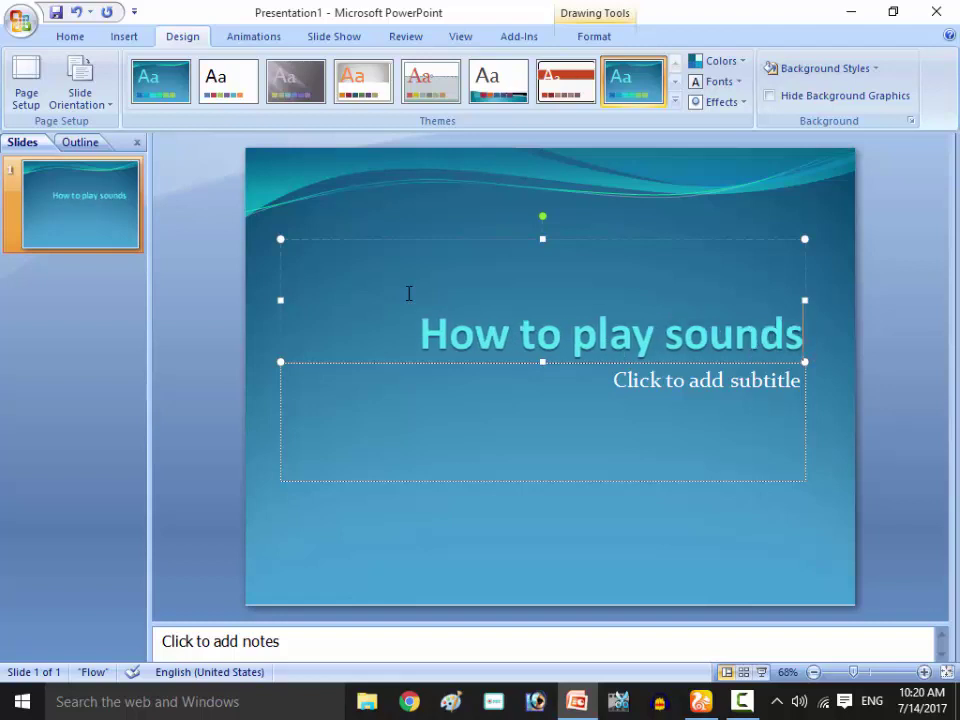
pyautogui.press('Return')
pyautogui.write('i')
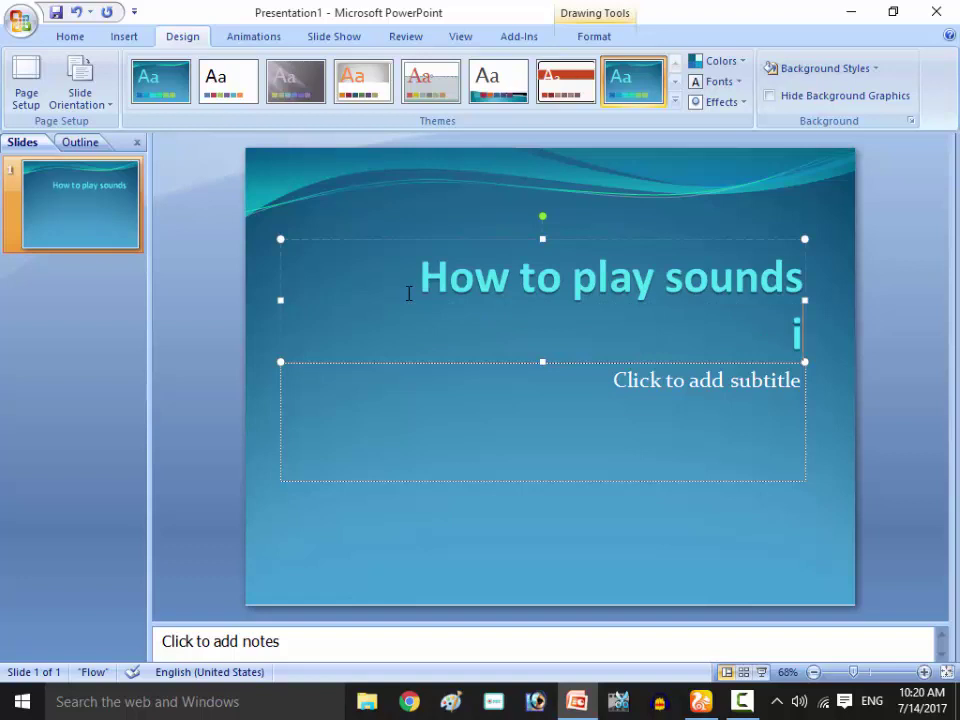
pyautogui.write('n pow')
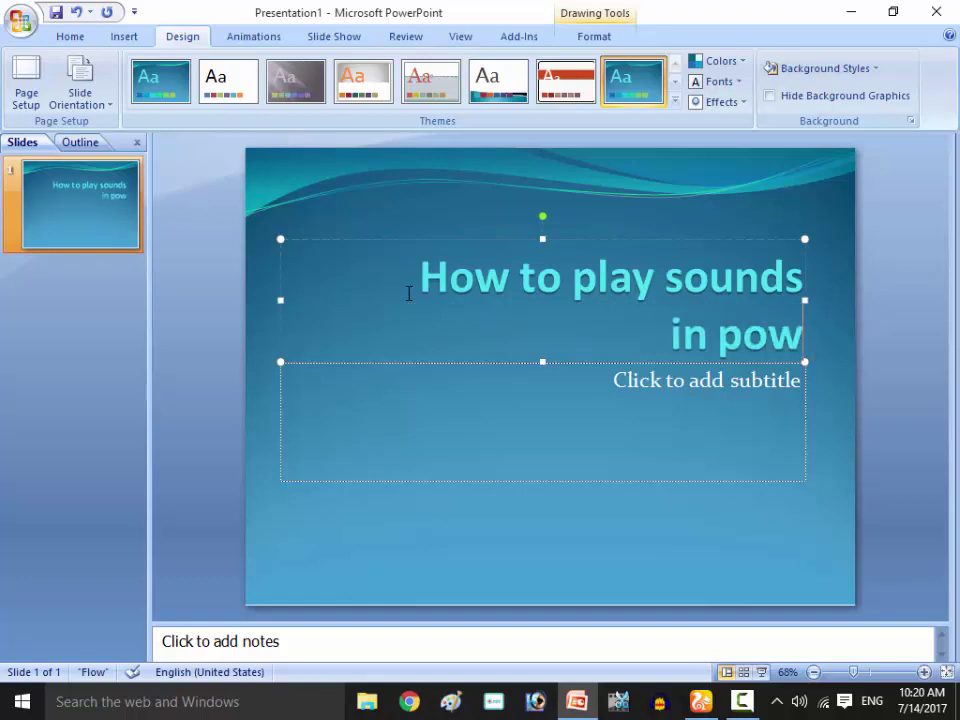
pyautogui.write('er')
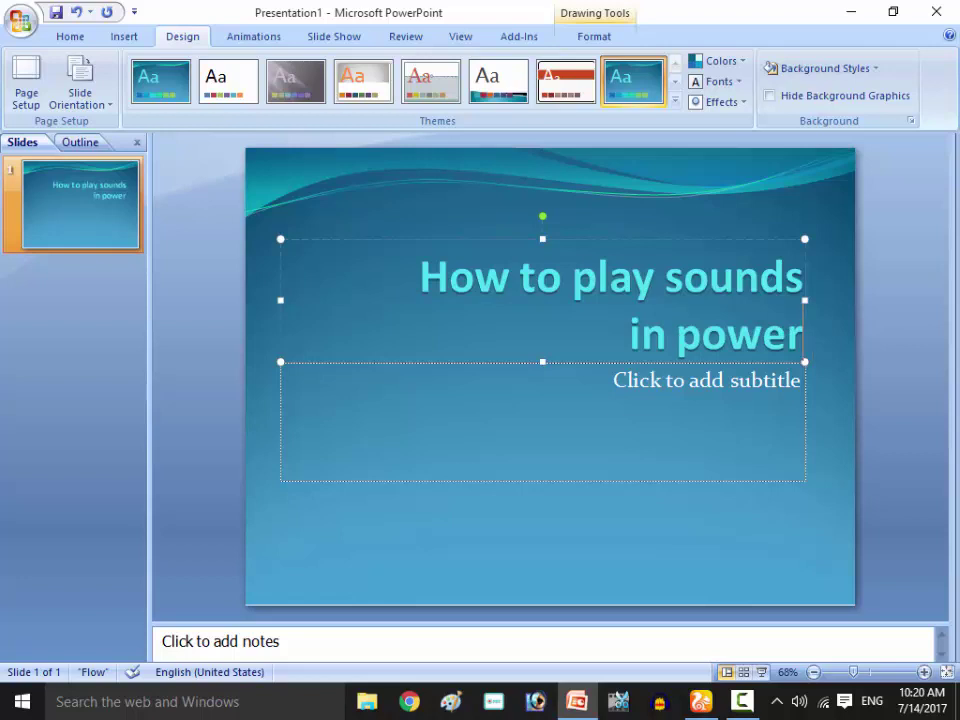
pyautogui.write('poi')
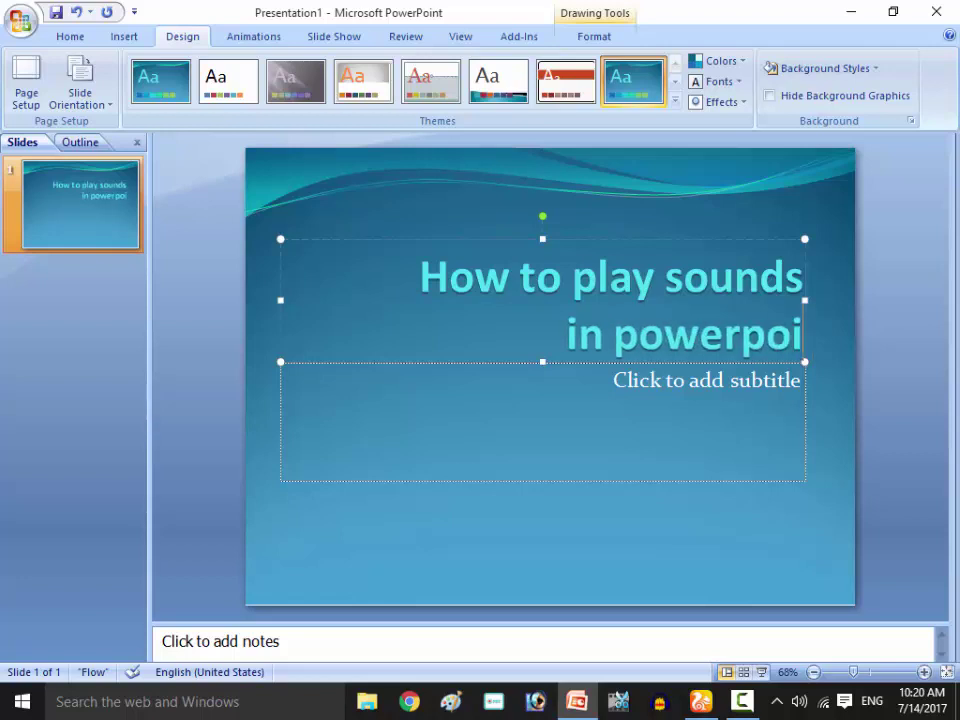
pyautogui.write('nt')
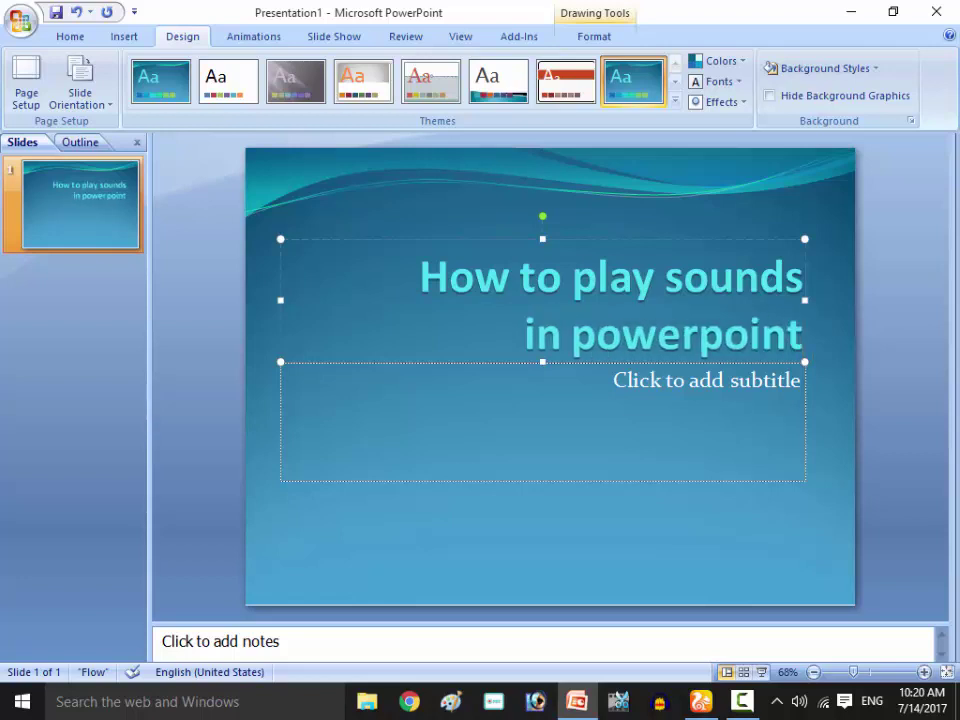
pyautogui.write('?')
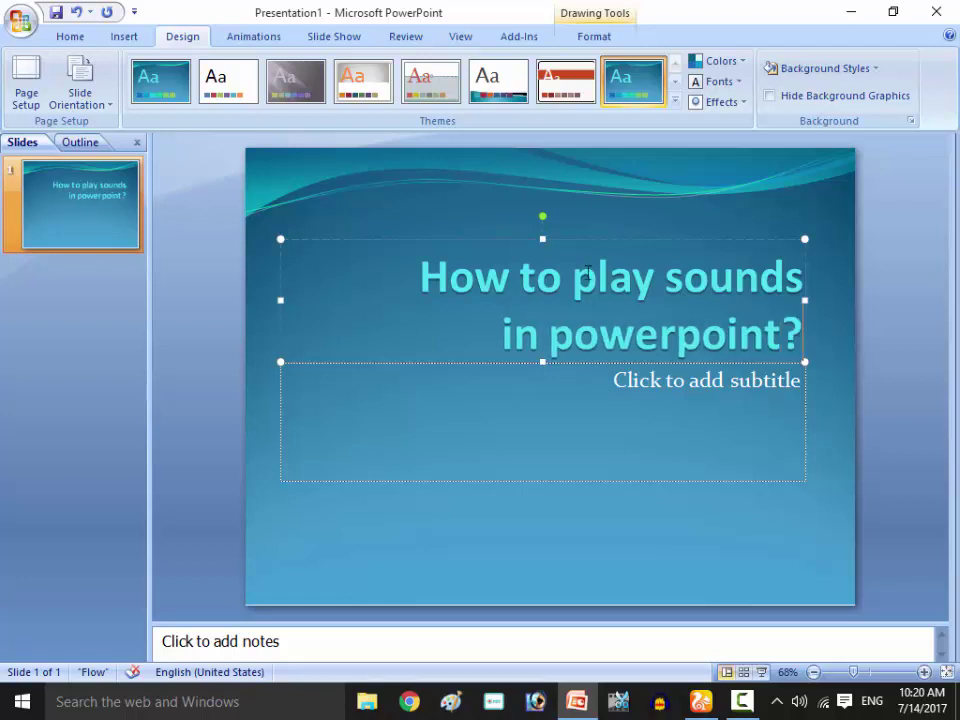
# Enter the subtitle 'Lets do!', replacing the mistyped question mark.
pyautogui.click(492, 437)
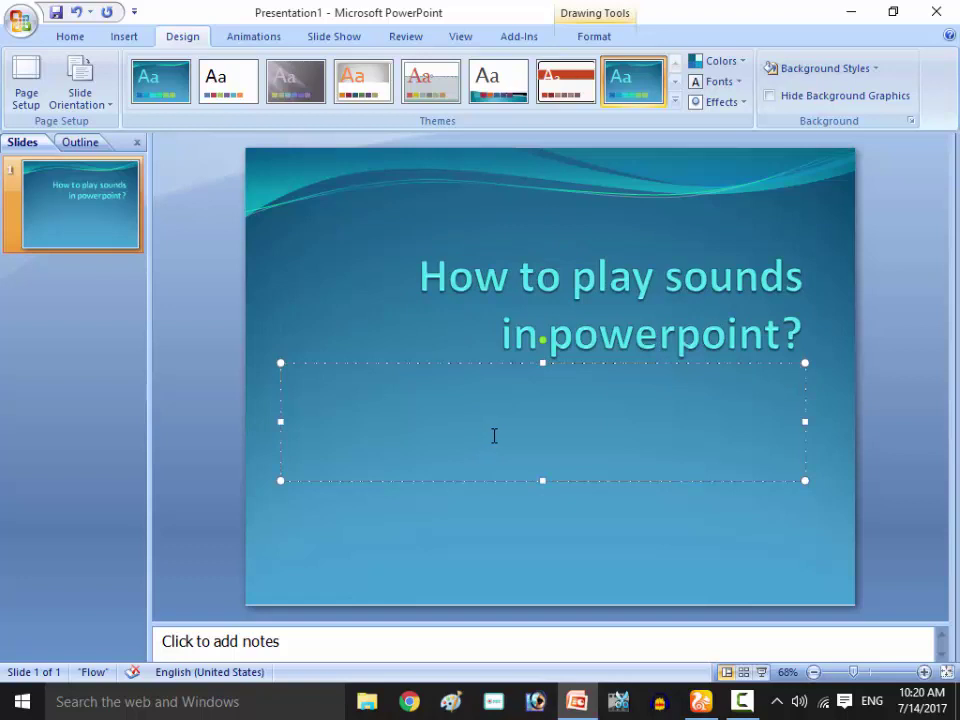
pyautogui.write('Lets')
pyautogui.write(' do')
pyautogui.write('?')
pyautogui.press('BackSpace')
pyautogui.write('!')
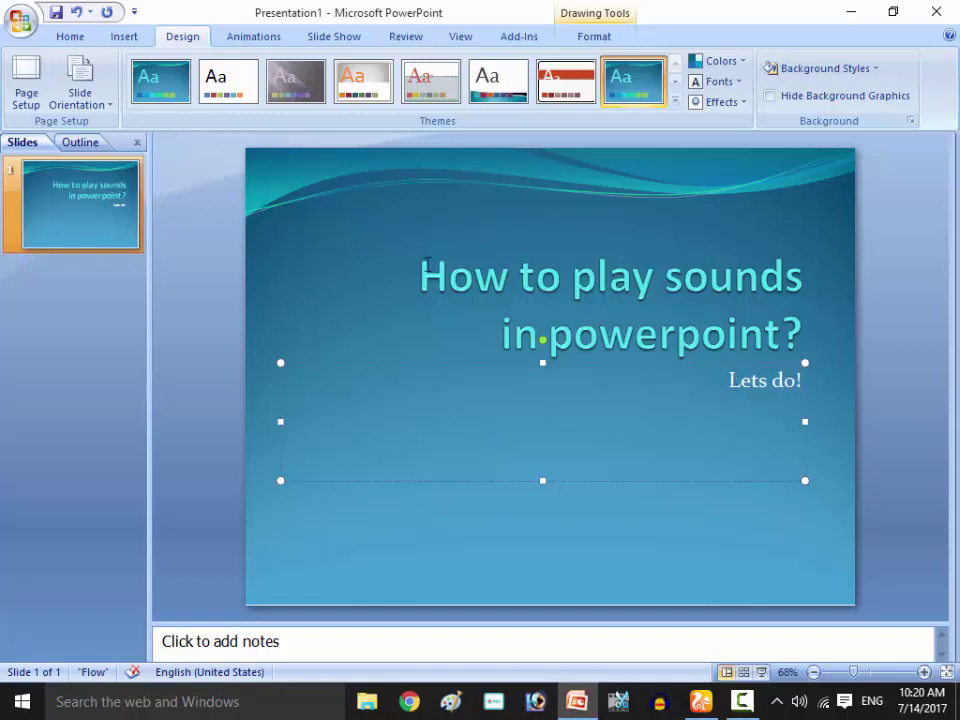
pyautogui.click(92, 243)
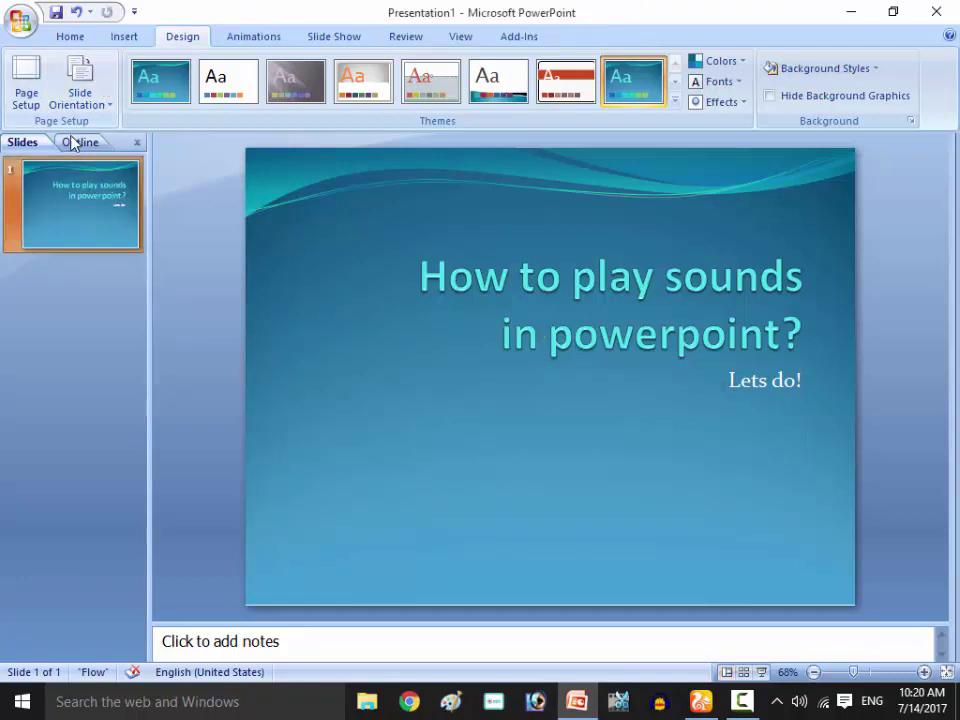
# Insert a Blank-layout slide 2, then three more blank slides, returning to slide 2.
pyautogui.click(68, 37)
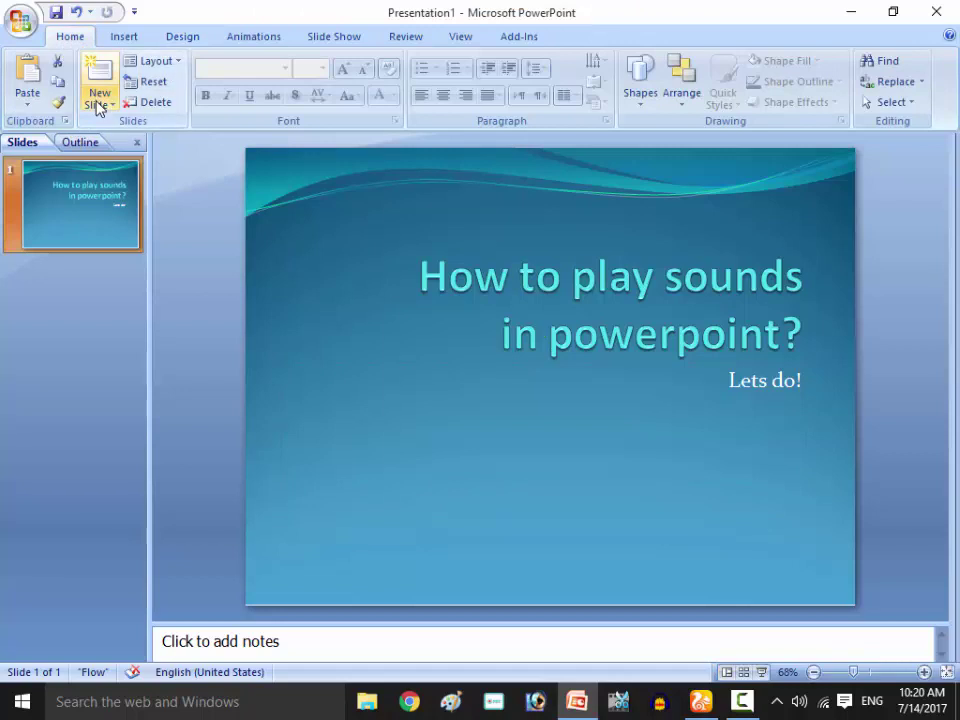
pyautogui.click(97, 104)
pyautogui.click(140, 389)
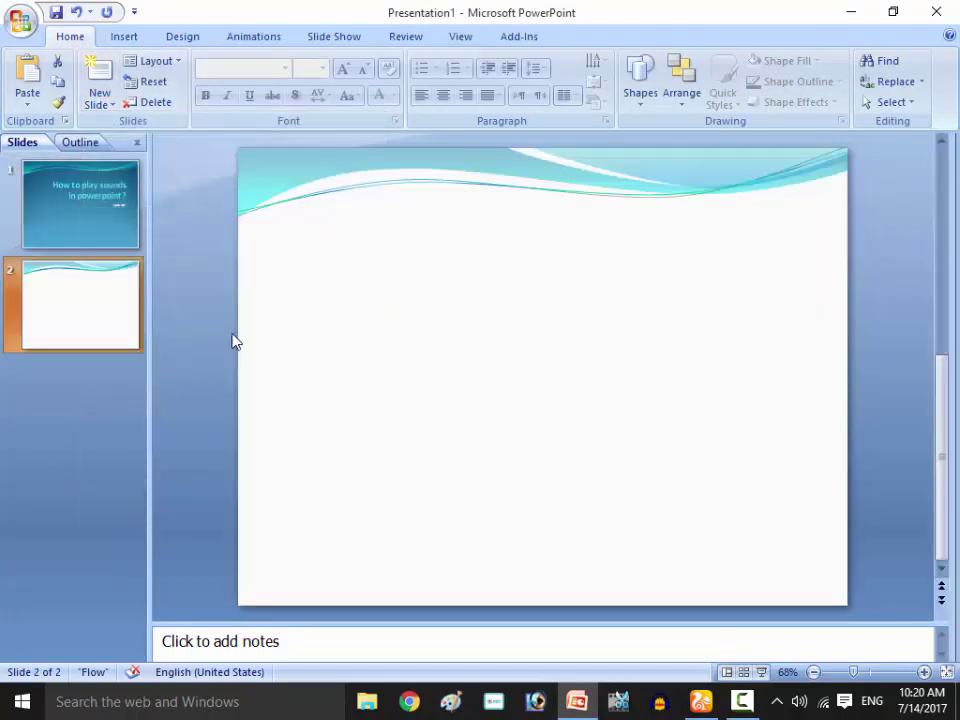
pyautogui.click(388, 311)
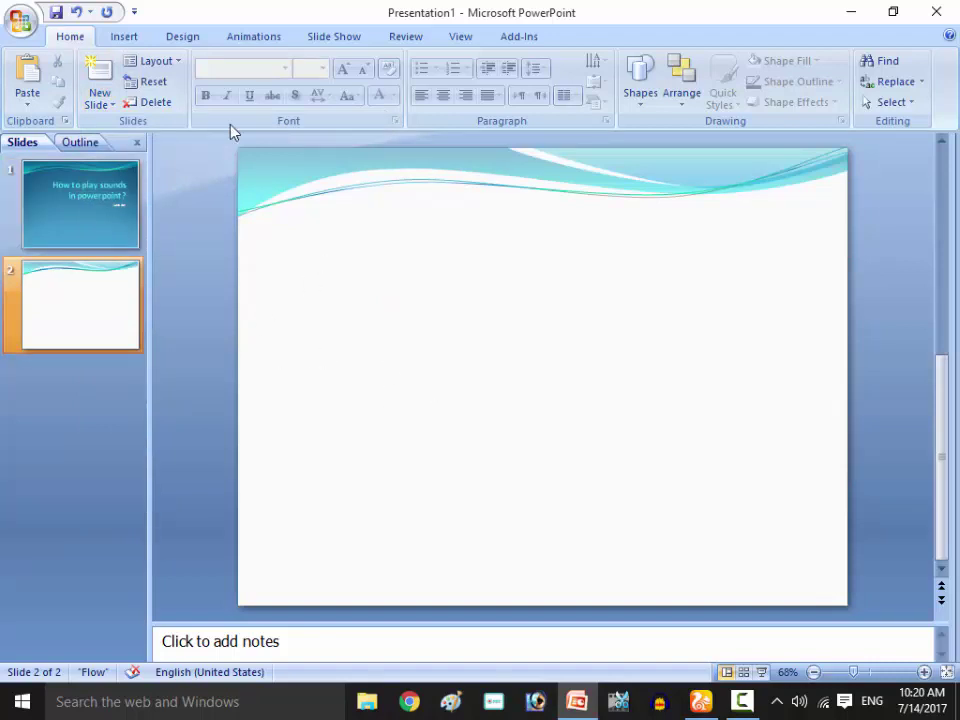
pyautogui.click(88, 312)
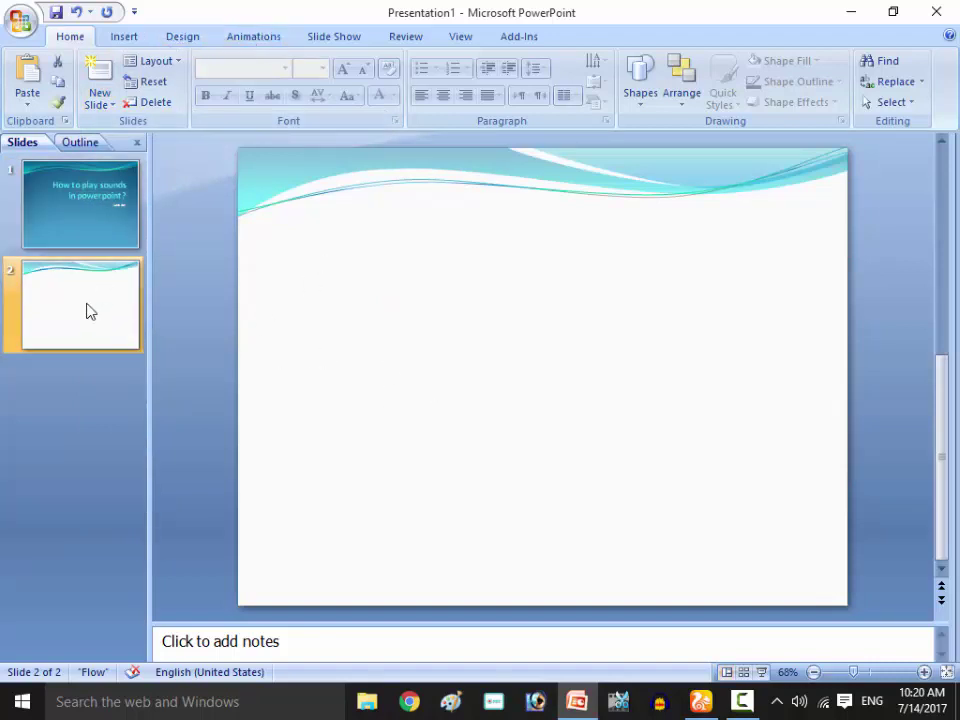
pyautogui.hotkey('ctrl', 'm')
pyautogui.hotkey('ctrl', 'm')
pyautogui.hotkey('ctrl', 'm')
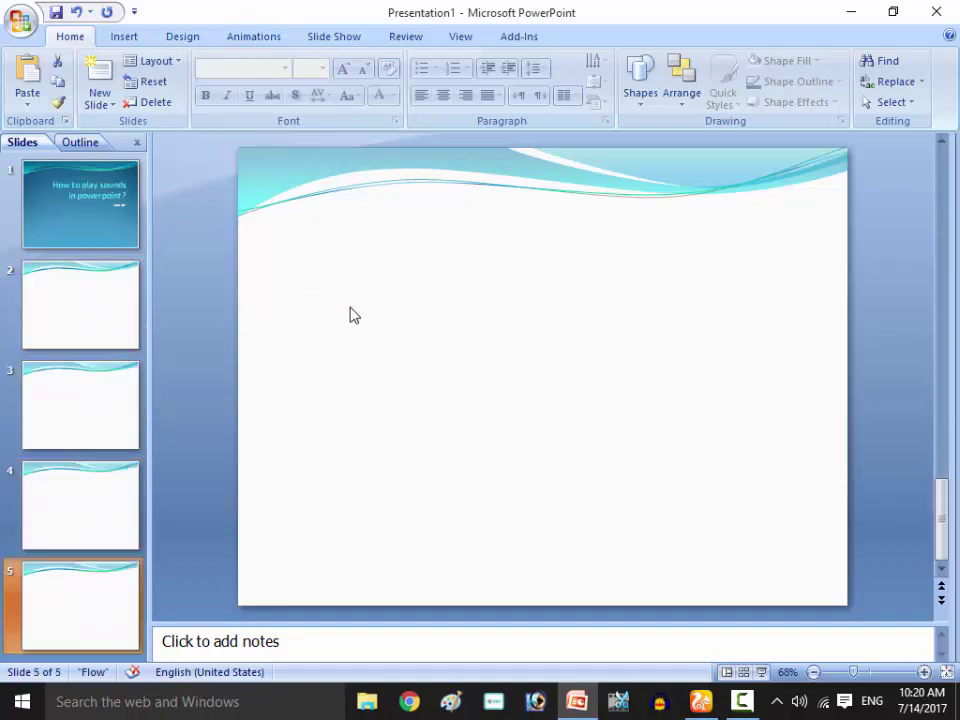
pyautogui.click(72, 306)
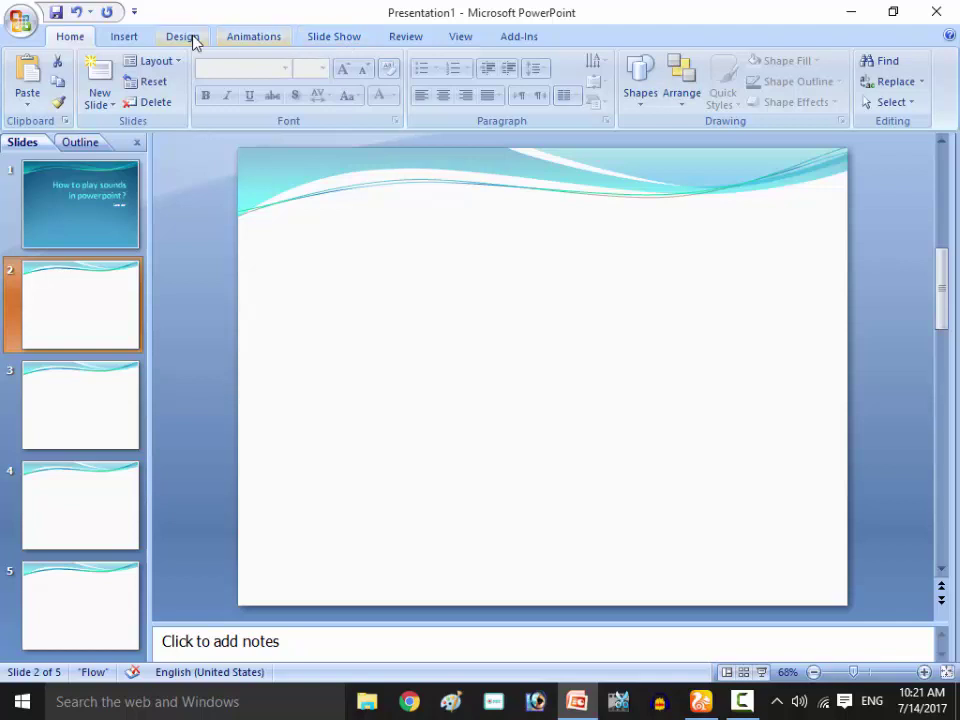
# Insert outlined pale-green WordArt reading 'Go to first slide' on slide 2.
pyautogui.click(133, 40)
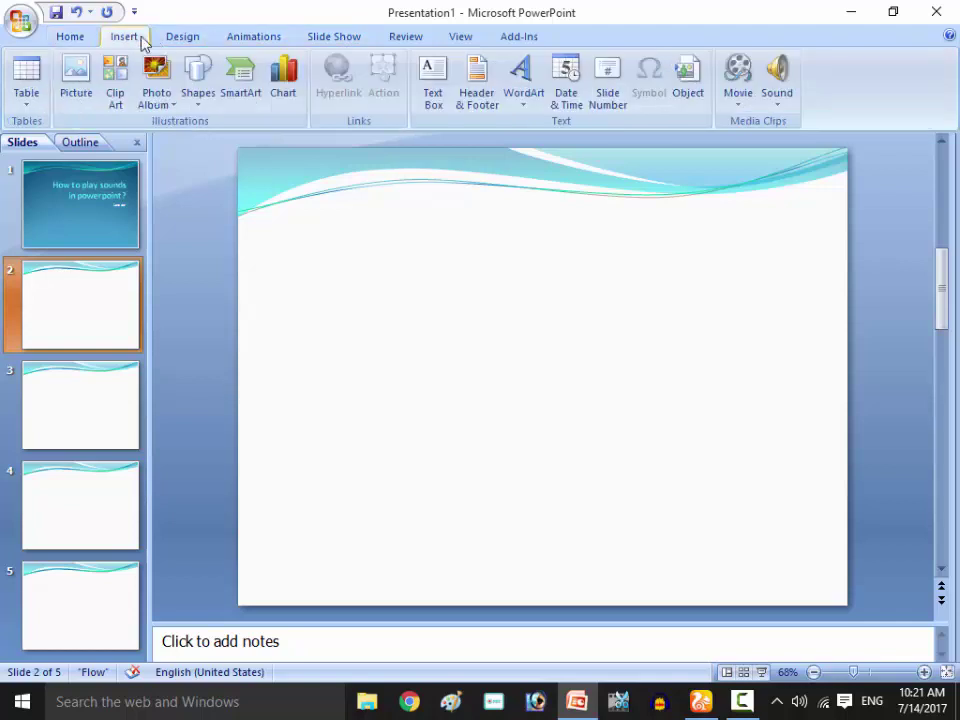
pyautogui.click(523, 88)
pyautogui.click(396, 212)
pyautogui.click(523, 85)
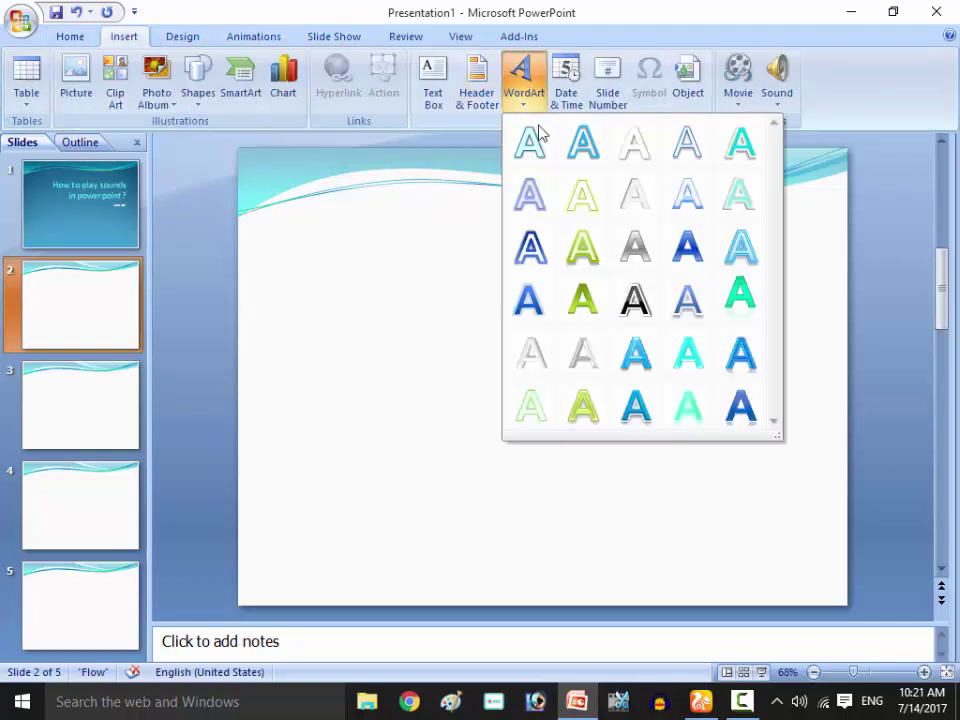
pyautogui.click(568, 195)
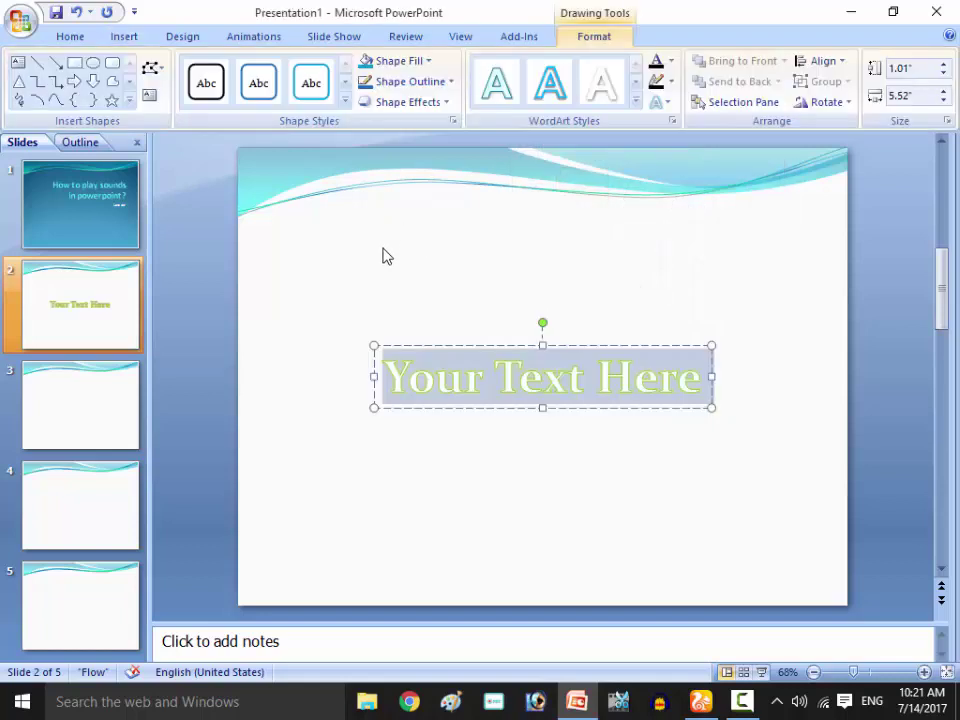
pyautogui.write('Go')
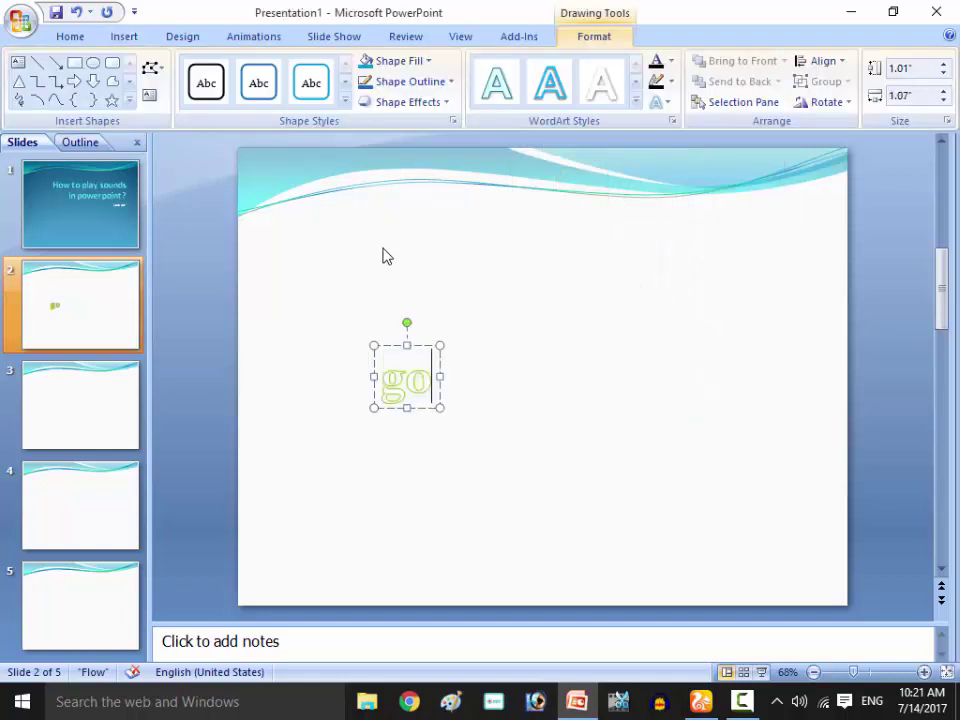
pyautogui.write(' to')
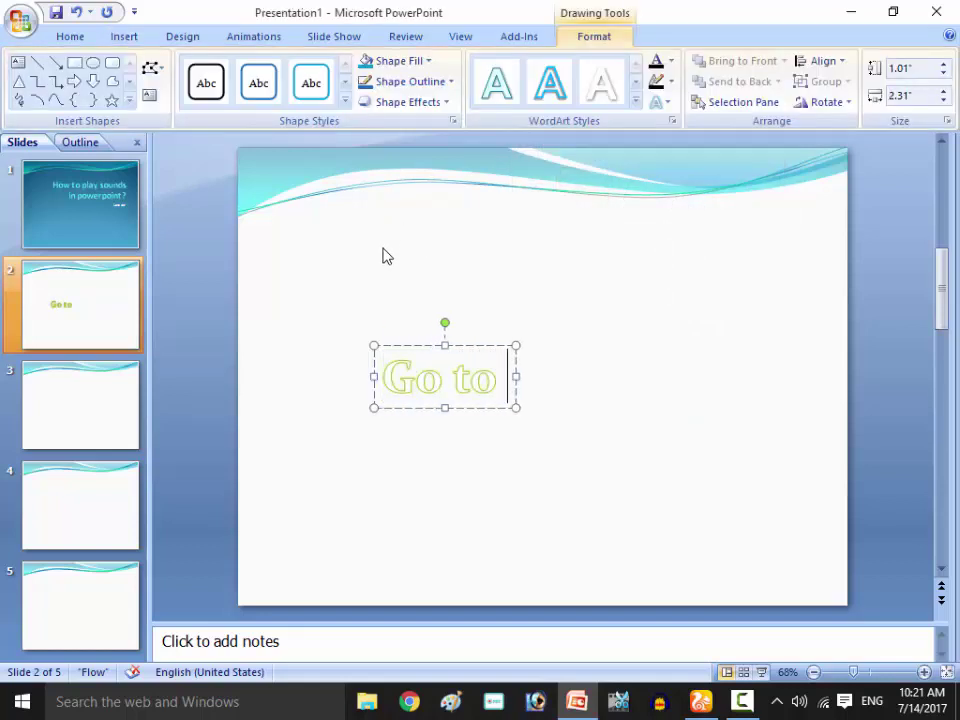
pyautogui.write(' fi')
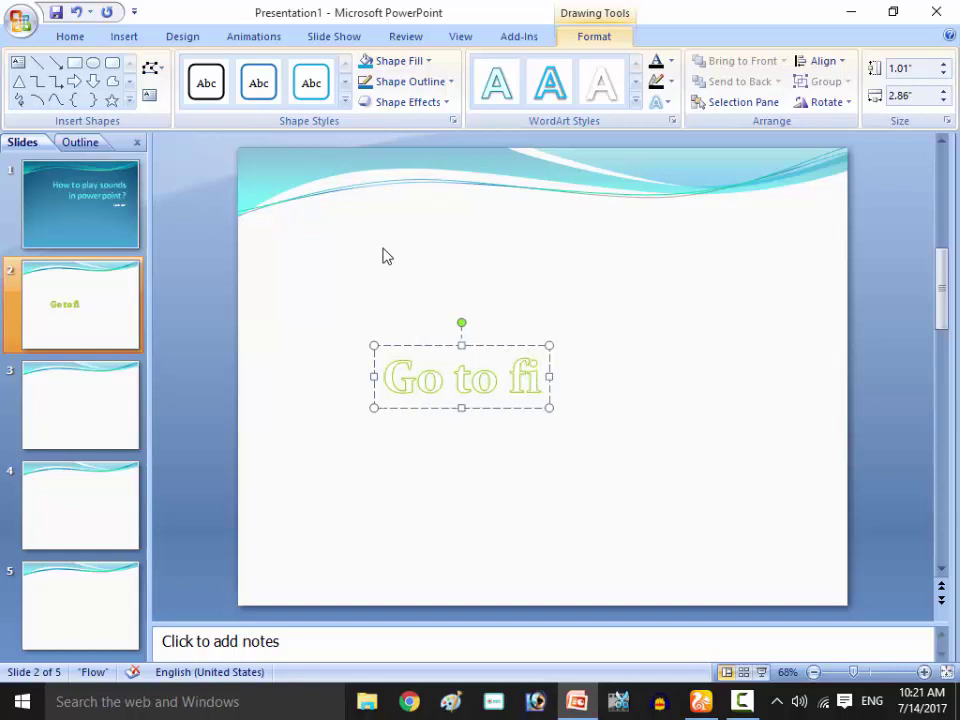
pyautogui.write('r')
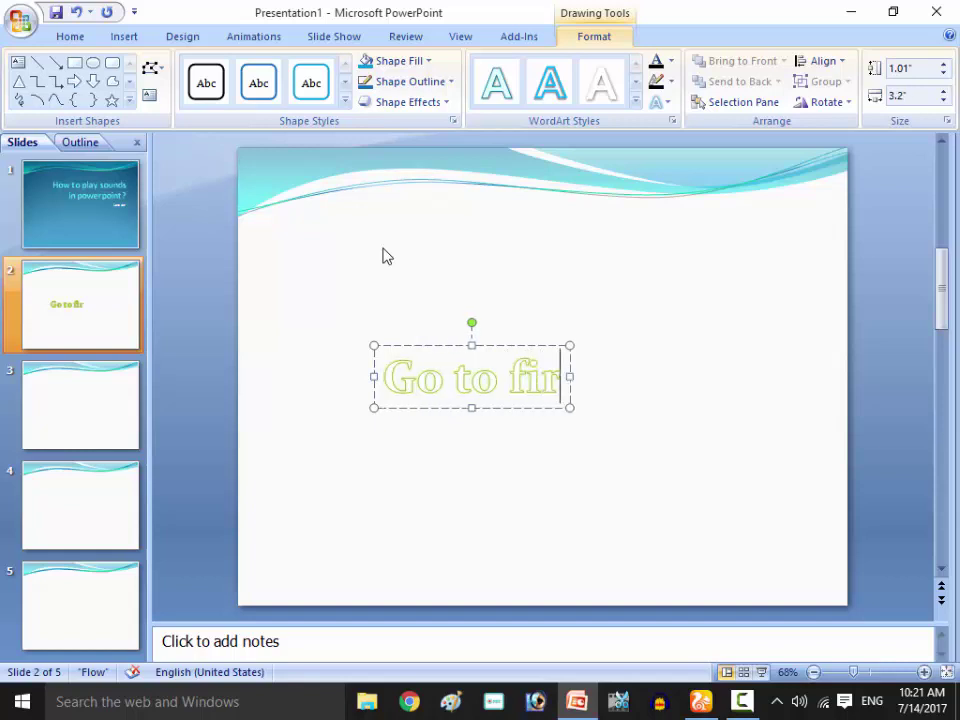
pyautogui.write('st')
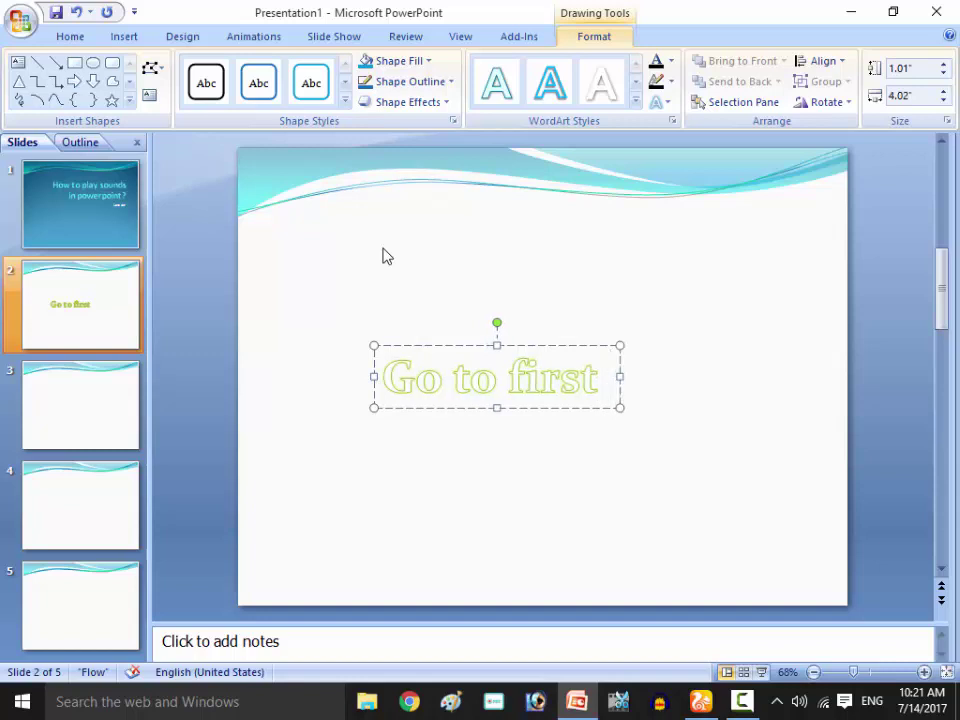
pyautogui.write(' slid')
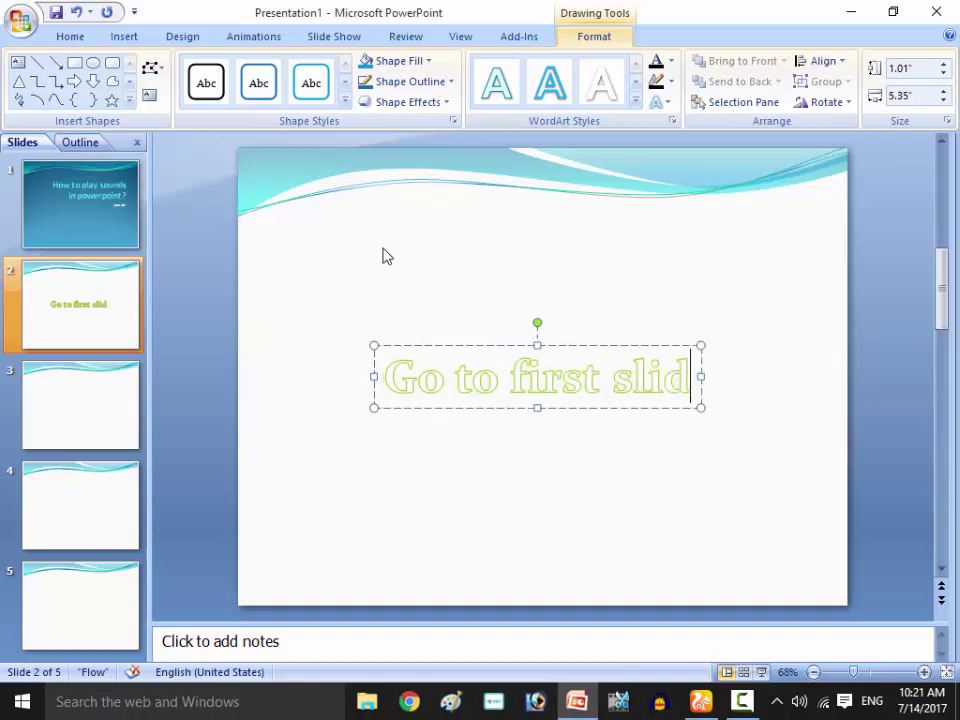
pyautogui.write('e')
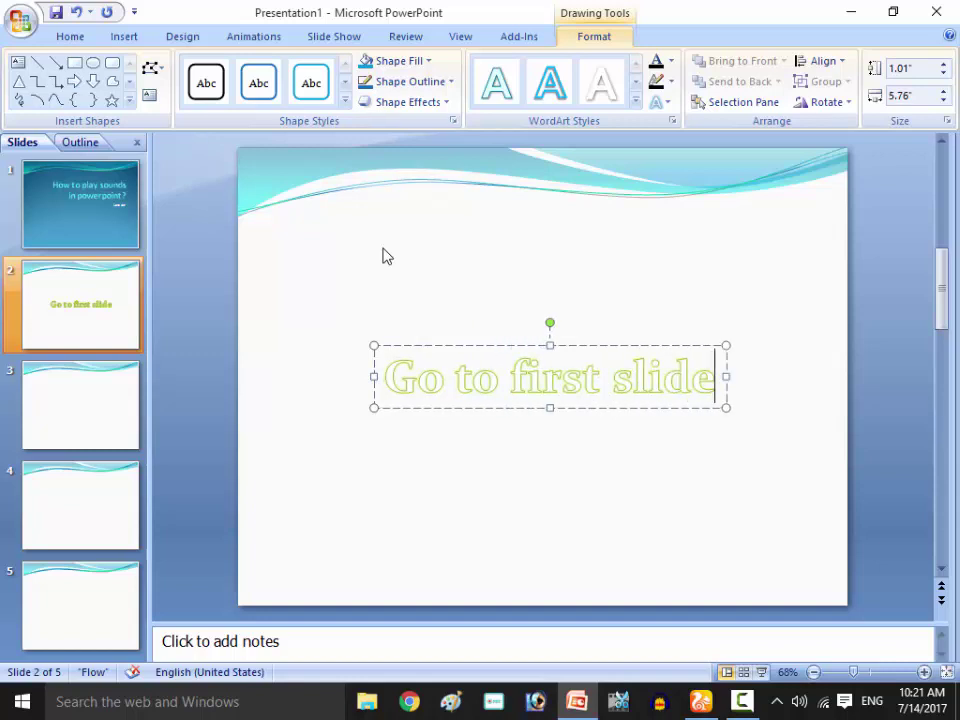
pyautogui.click(386, 482)
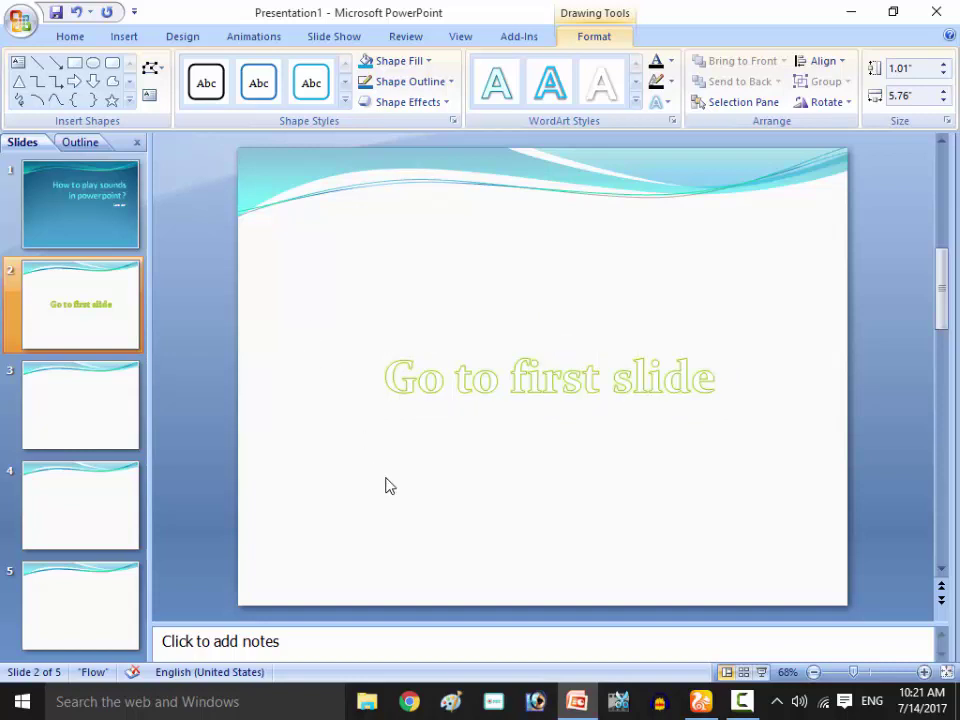
# Add a new line 'and insert' below 'Go to first slide' in slide 2's WordArt.
pyautogui.click(107, 213)
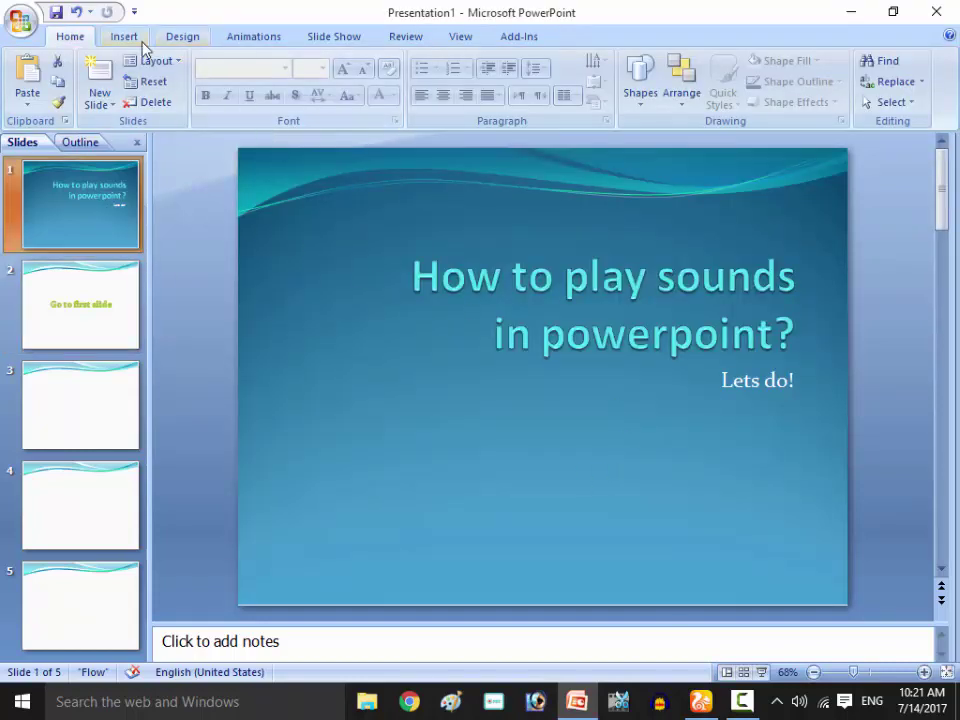
pyautogui.click(95, 340)
pyautogui.click(86, 422)
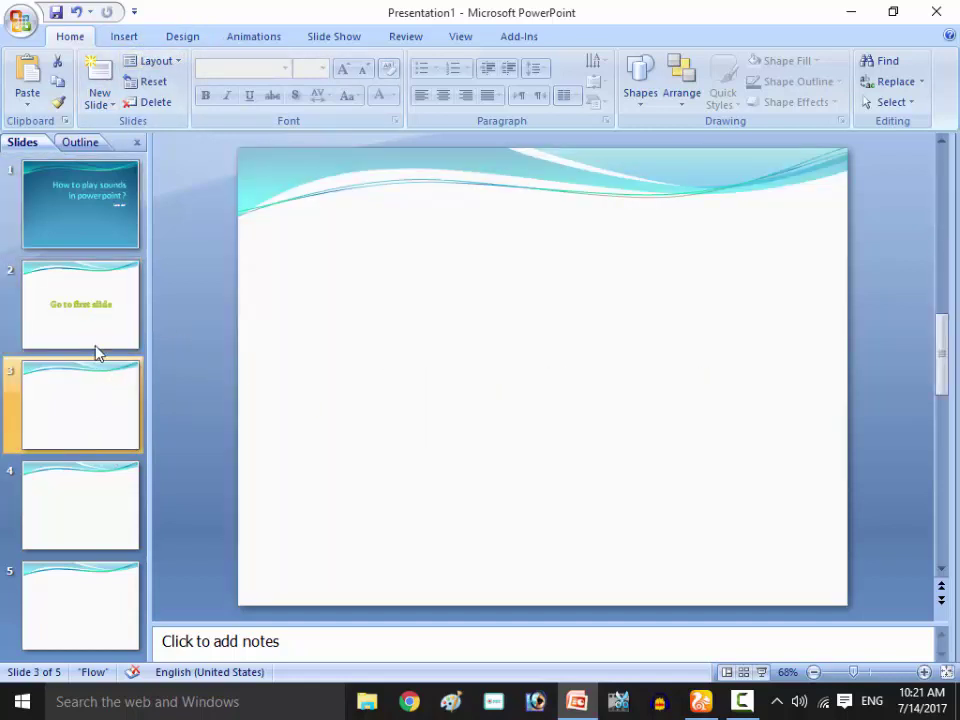
pyautogui.click(94, 342)
pyautogui.click(561, 385)
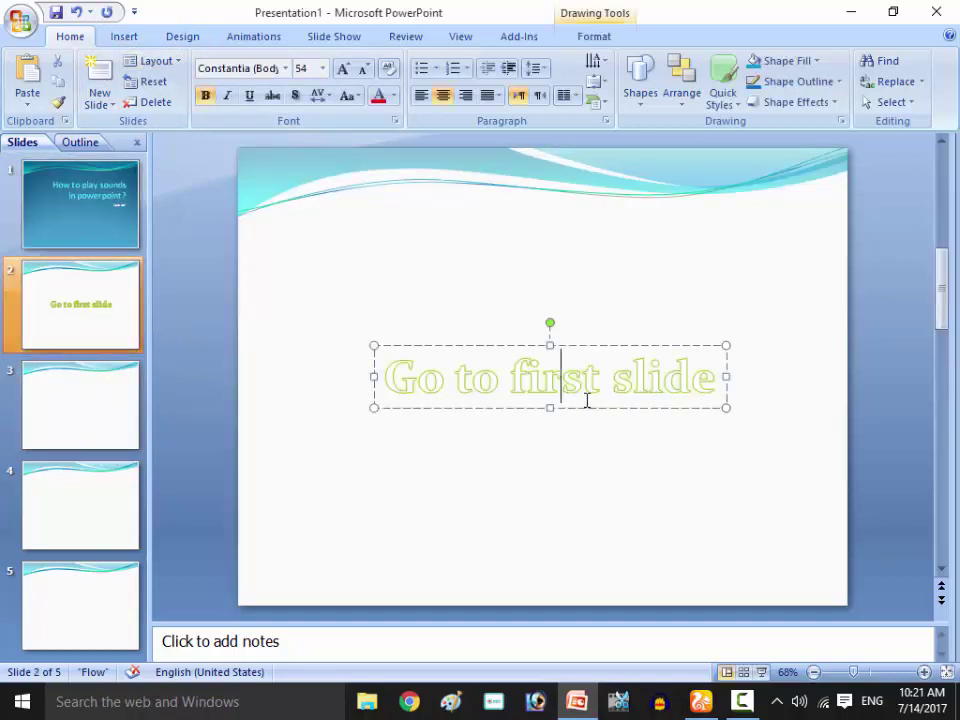
pyautogui.click(720, 380)
pyautogui.press('Return')
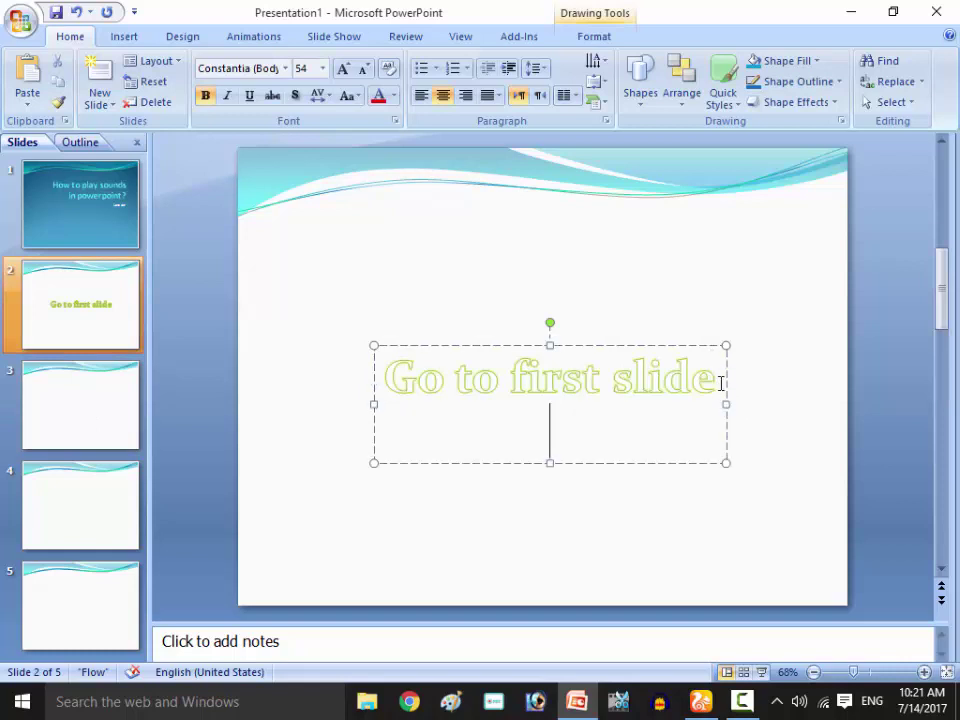
pyautogui.write('and ')
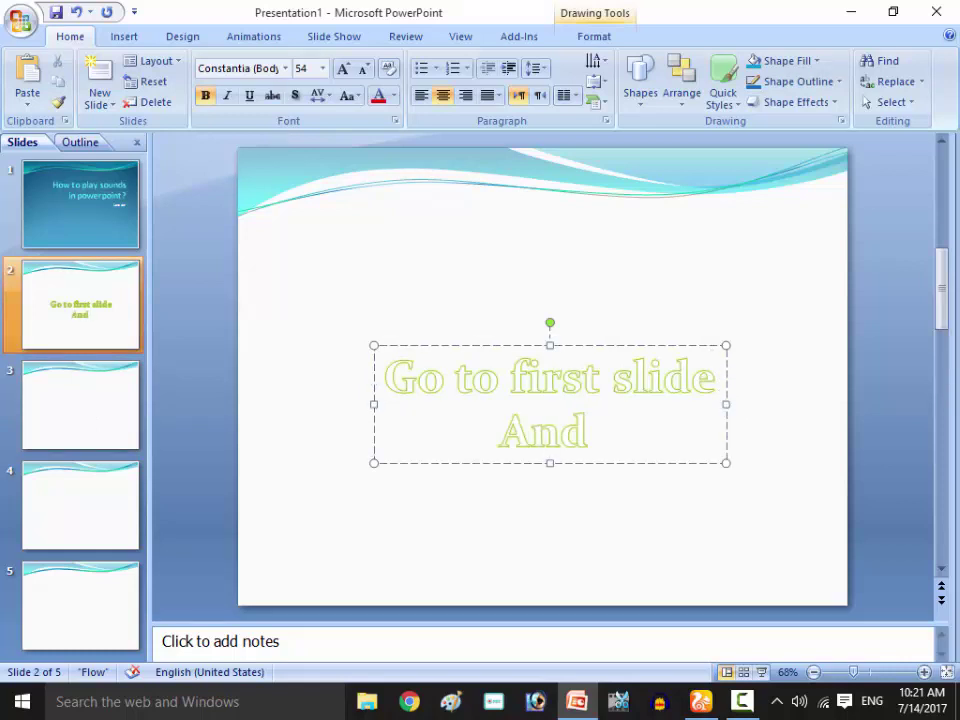
pyautogui.write('inse')
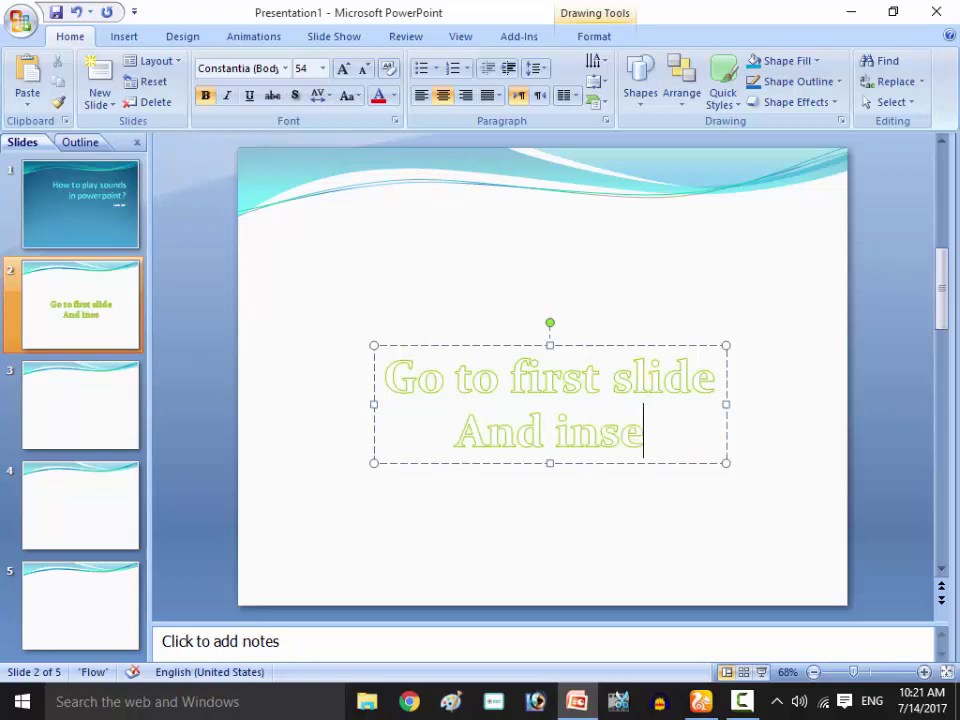
pyautogui.write('rt')
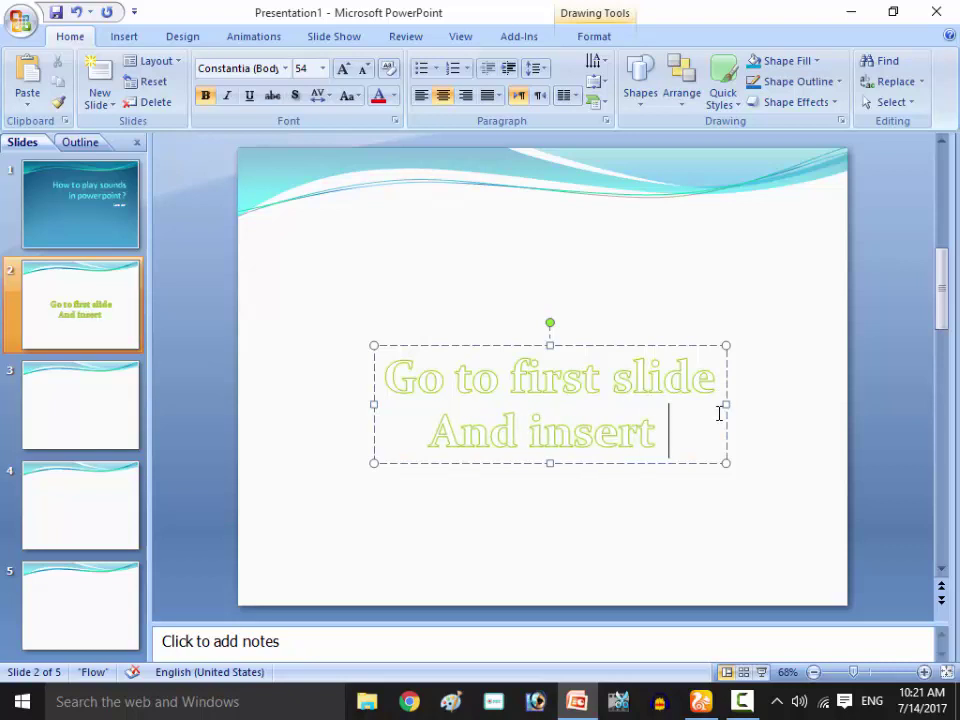
# Insert the 'My Heart Will Go On' sound file onto slide 2.
pyautogui.click(435, 503)
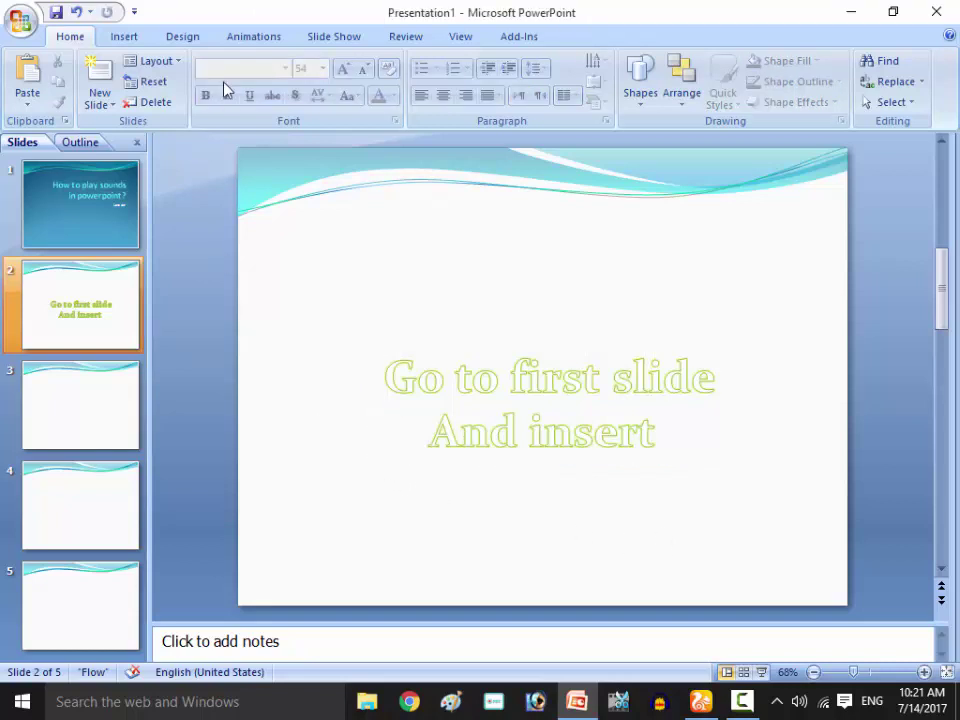
pyautogui.click(137, 40)
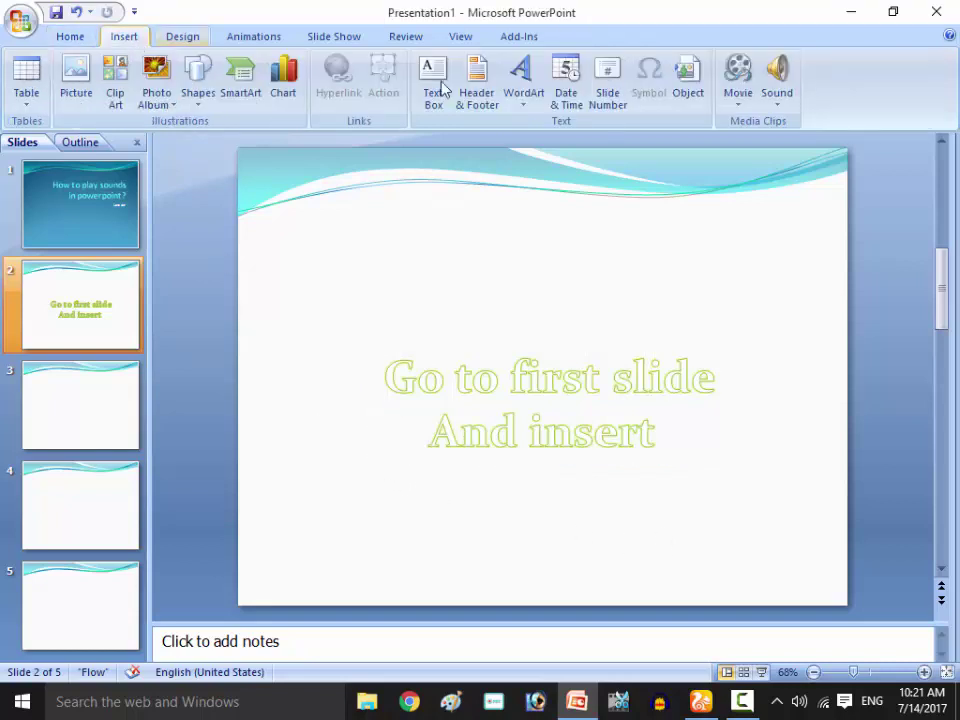
pyautogui.click(778, 80)
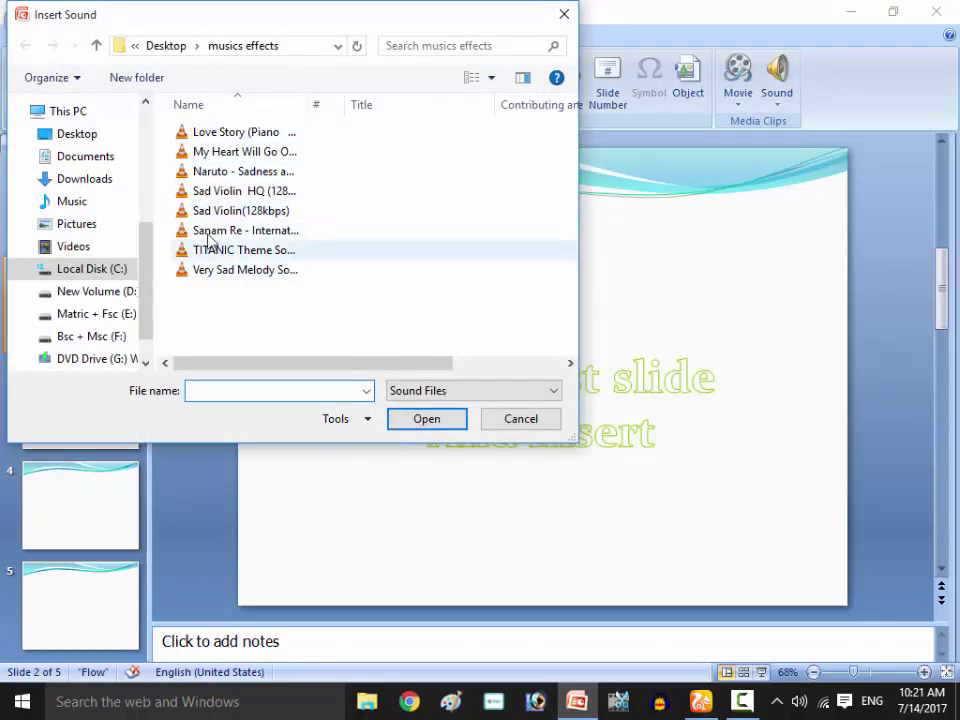
pyautogui.click(235, 152)
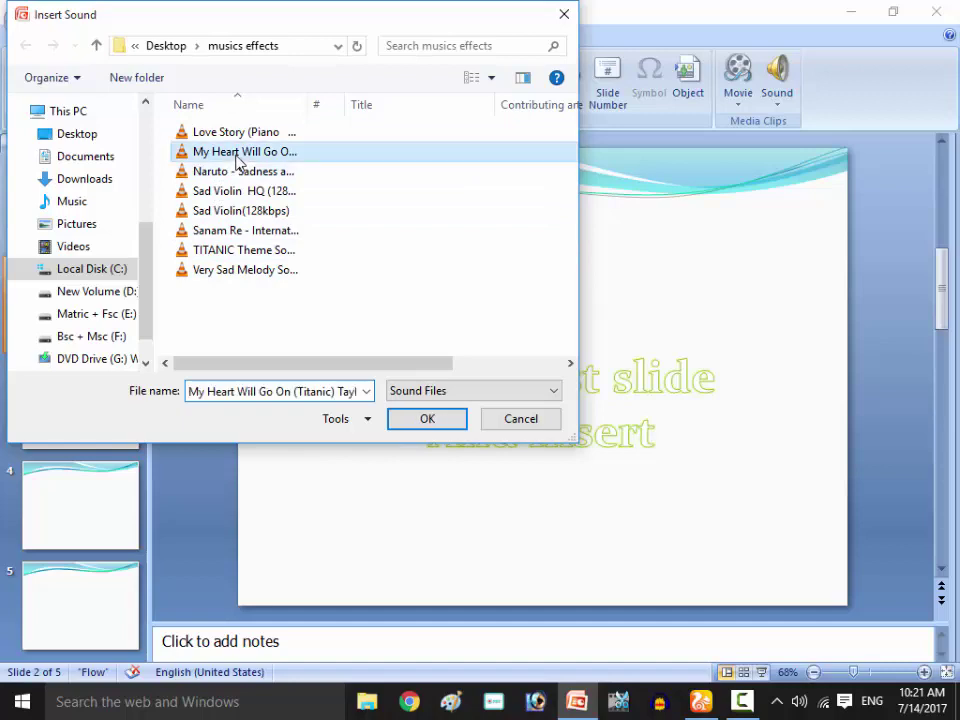
pyautogui.click(426, 420)
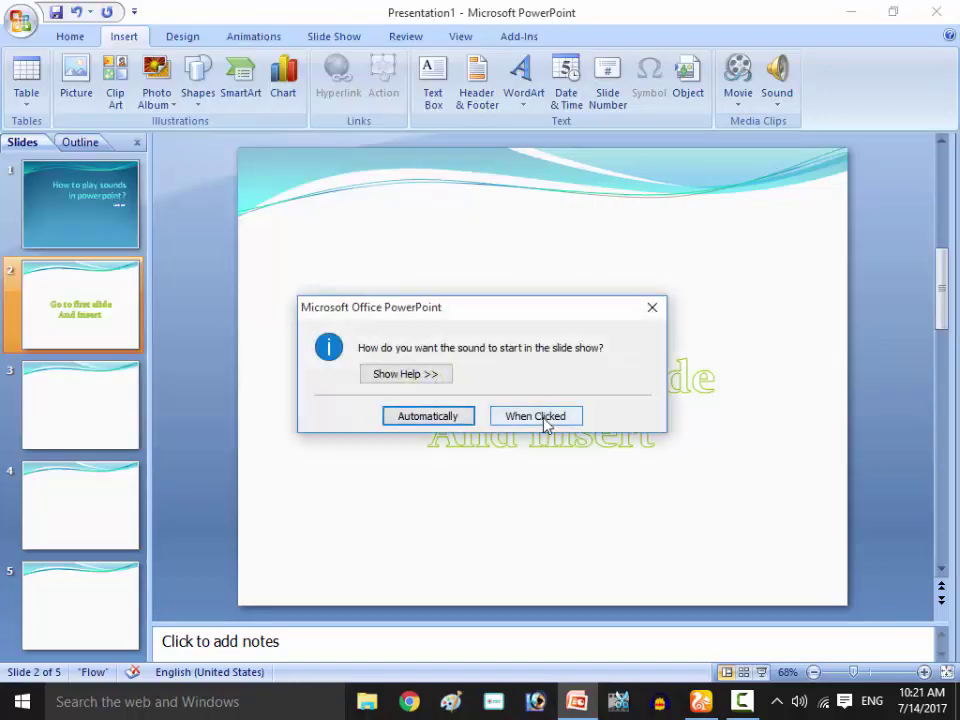
pyautogui.click(651, 310)
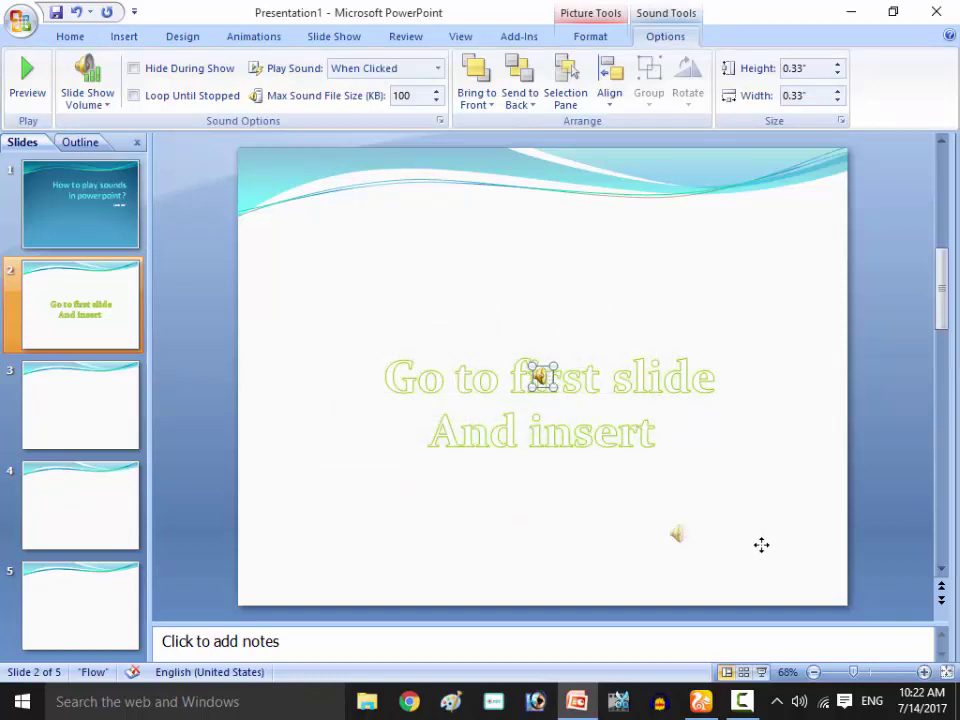
pyautogui.moveTo(436, 482); pyautogui.dragTo(816, 579)
pyautogui.click(745, 472)
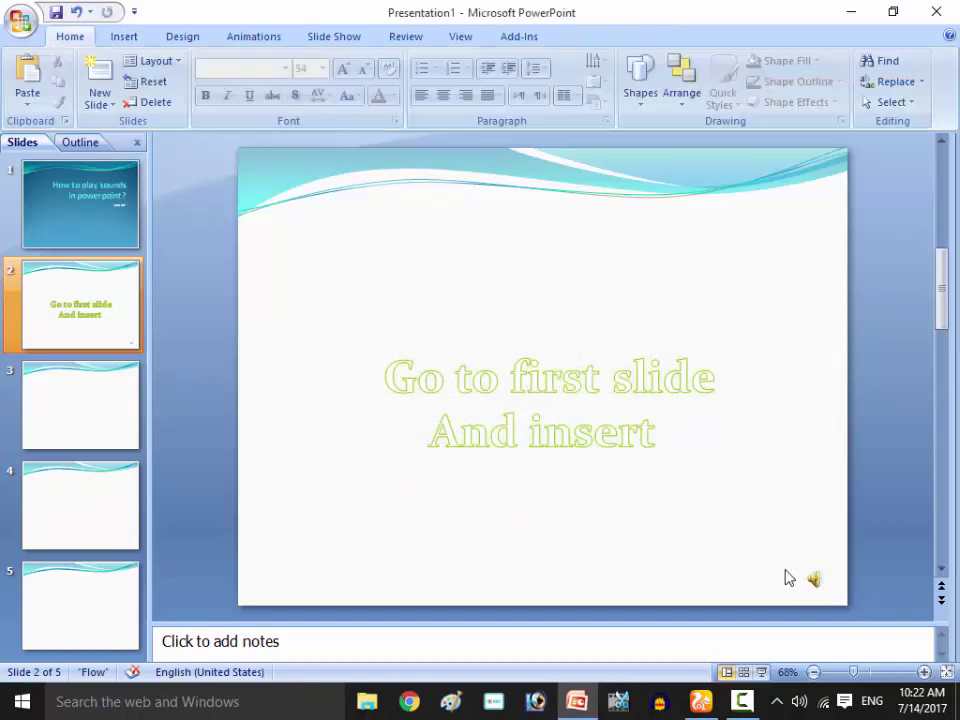
pyautogui.click(816, 580)
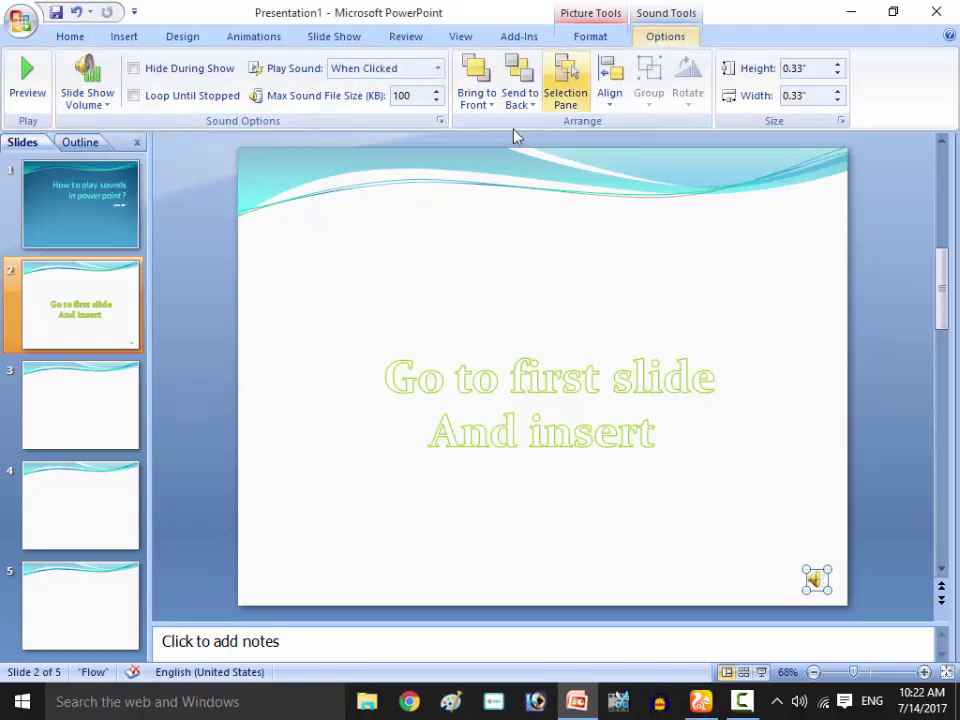
pyautogui.click(425, 70)
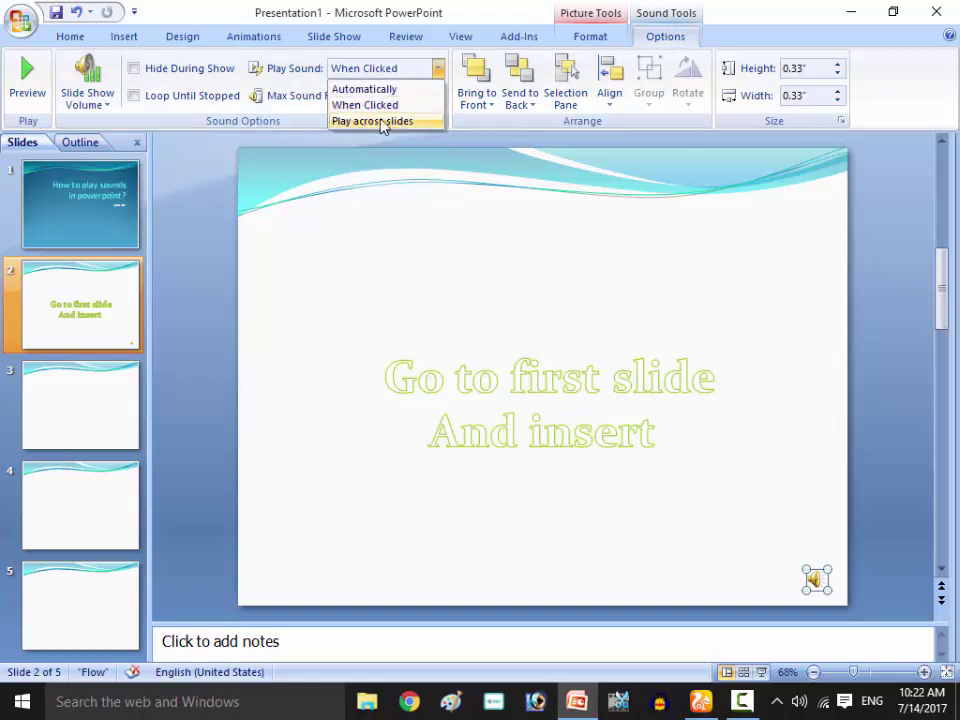
pyautogui.click(94, 210)
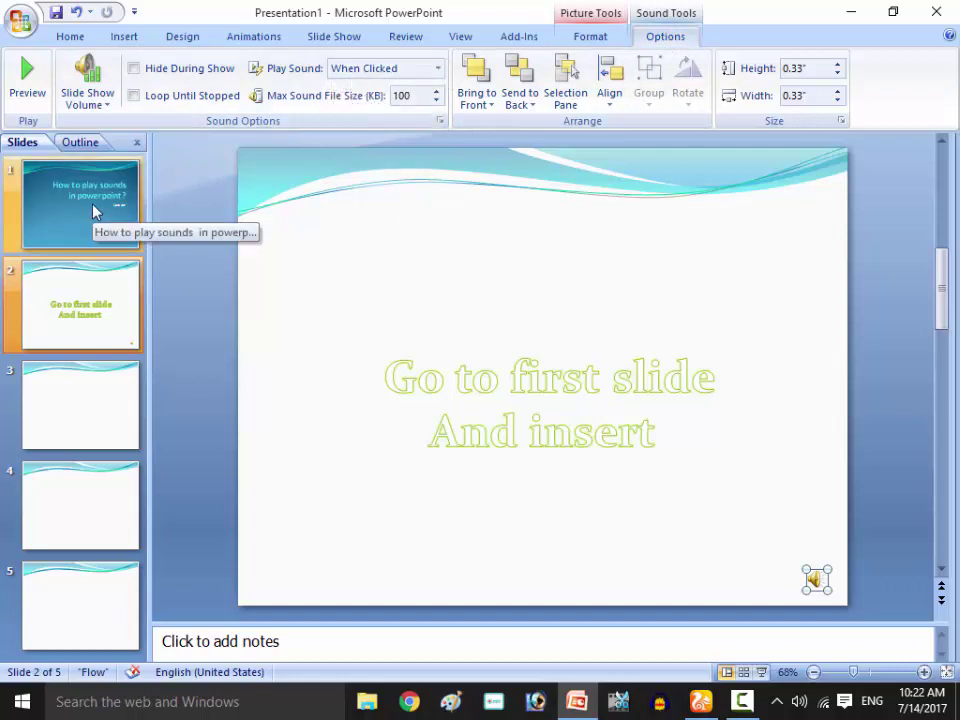
pyautogui.press('F5')
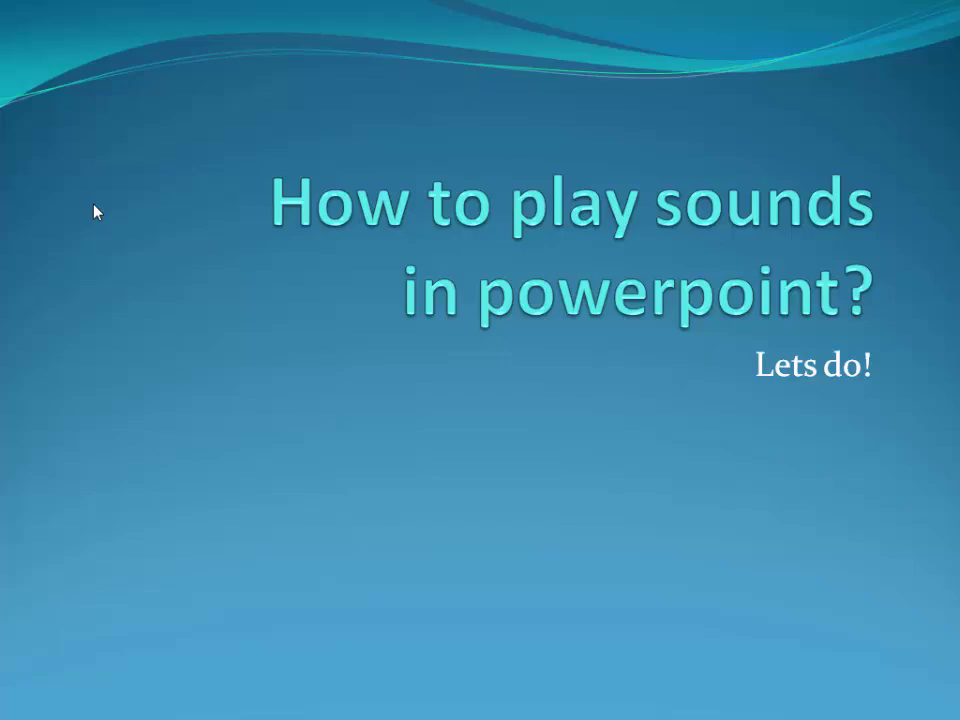
pyautogui.press('Escape')
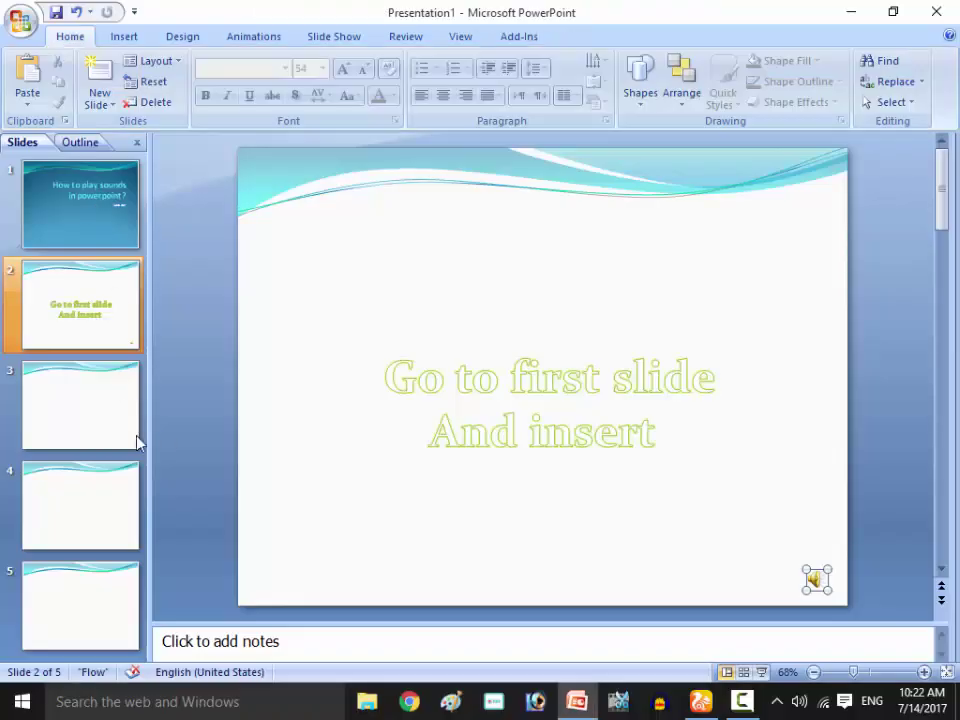
# Insert green gradient-style WordArt on slide 3.
pyautogui.click(73, 381)
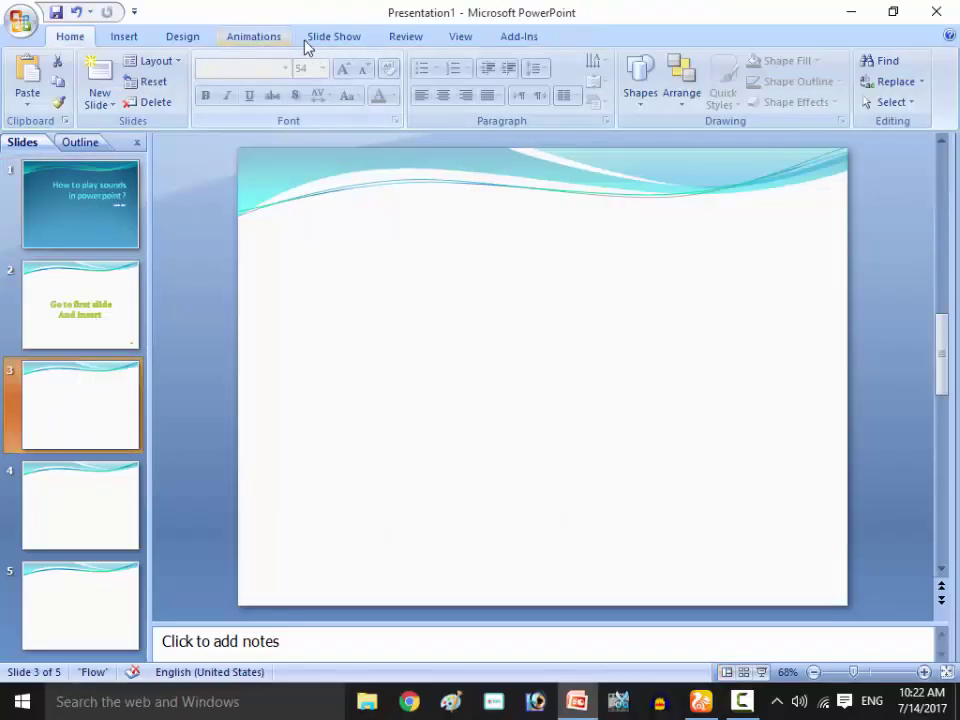
pyautogui.click(124, 36)
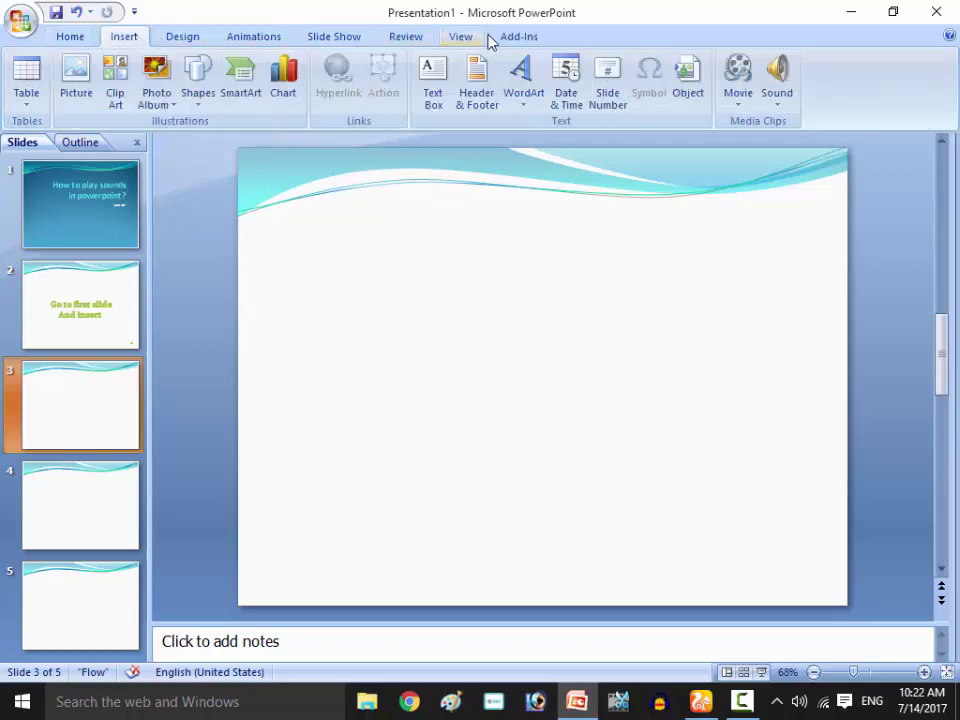
pyautogui.click(521, 78)
pyautogui.click(585, 300)
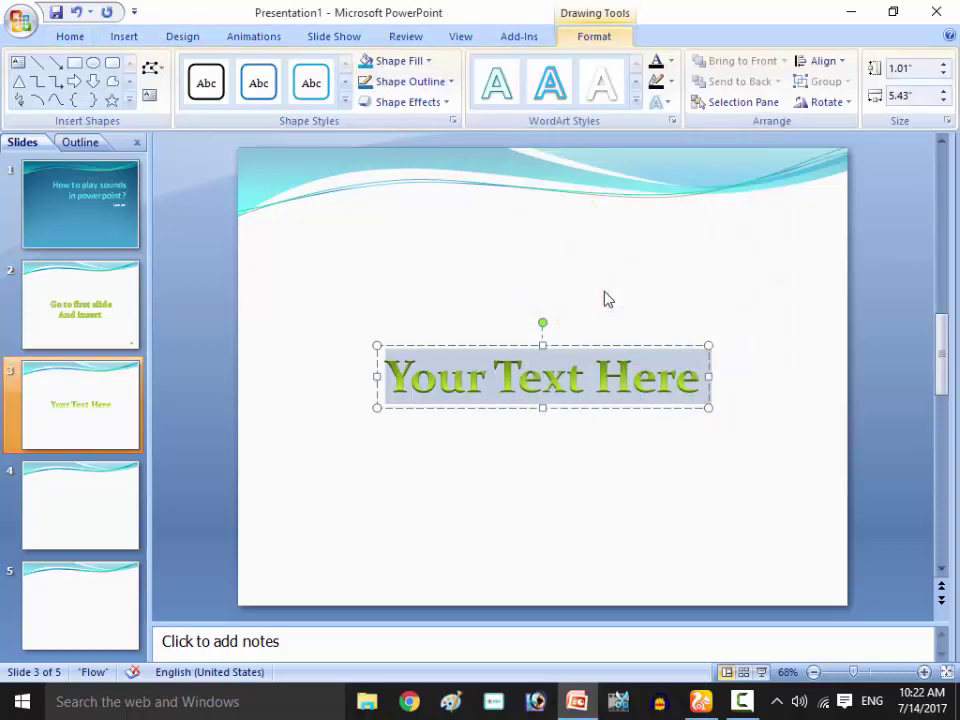
# Type 'There is no sound / So once again click / On' as three lines, fixing typos.
pyautogui.write('ther')
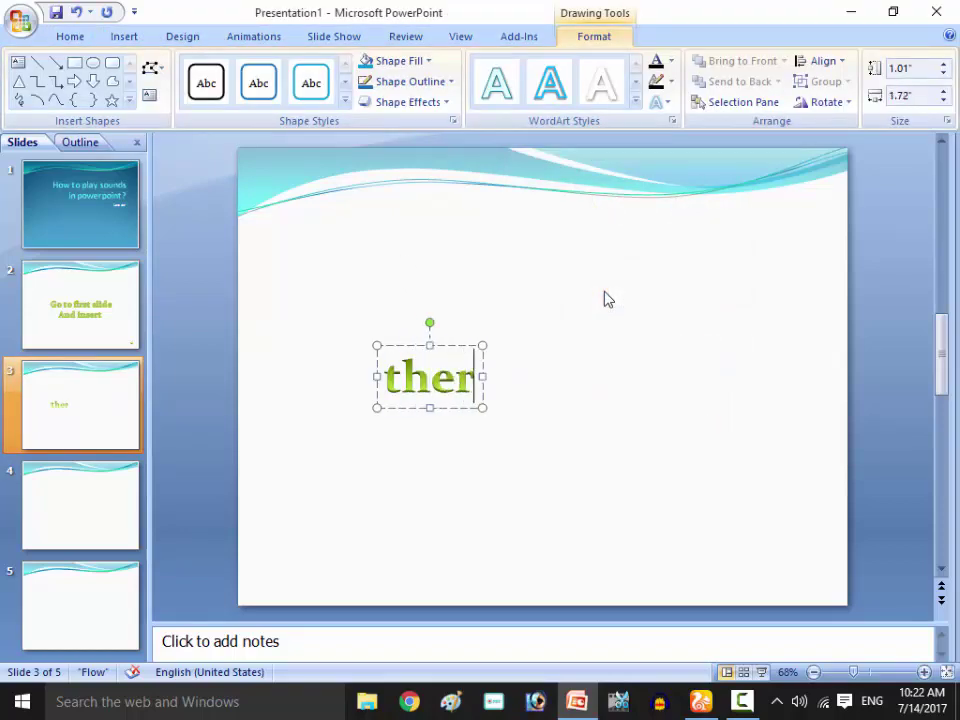
pyautogui.write('e ')
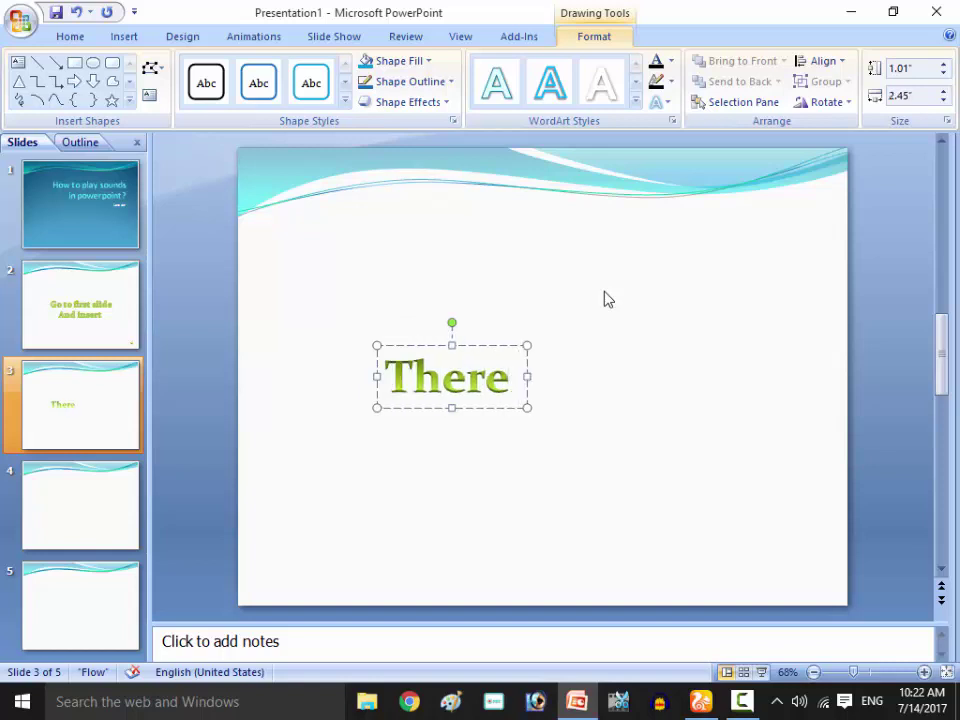
pyautogui.write('is nos')
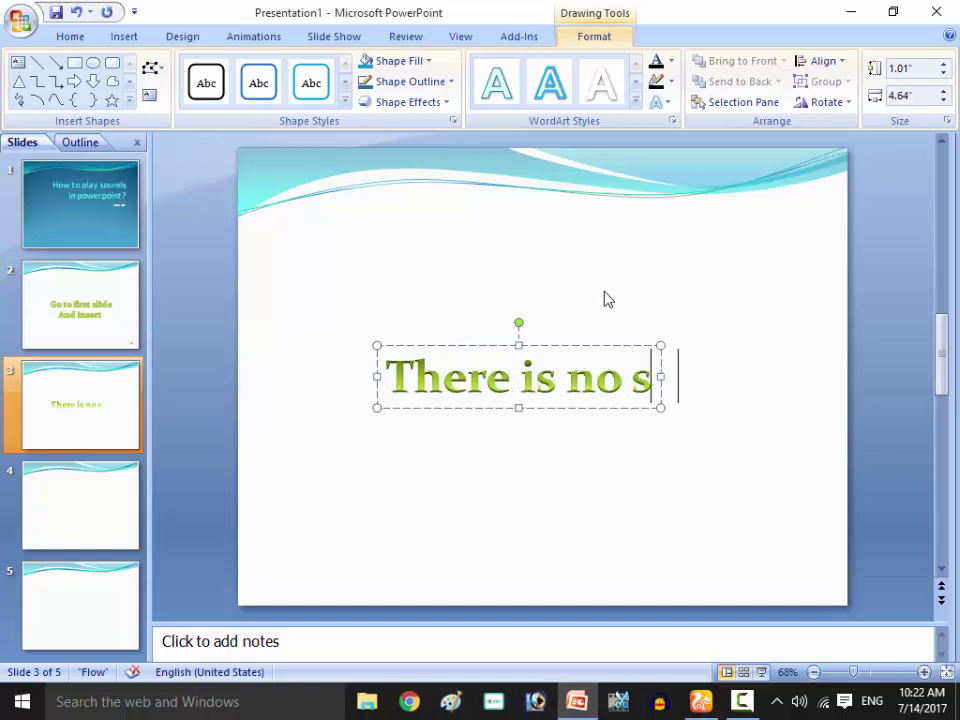
pyautogui.write('ound')
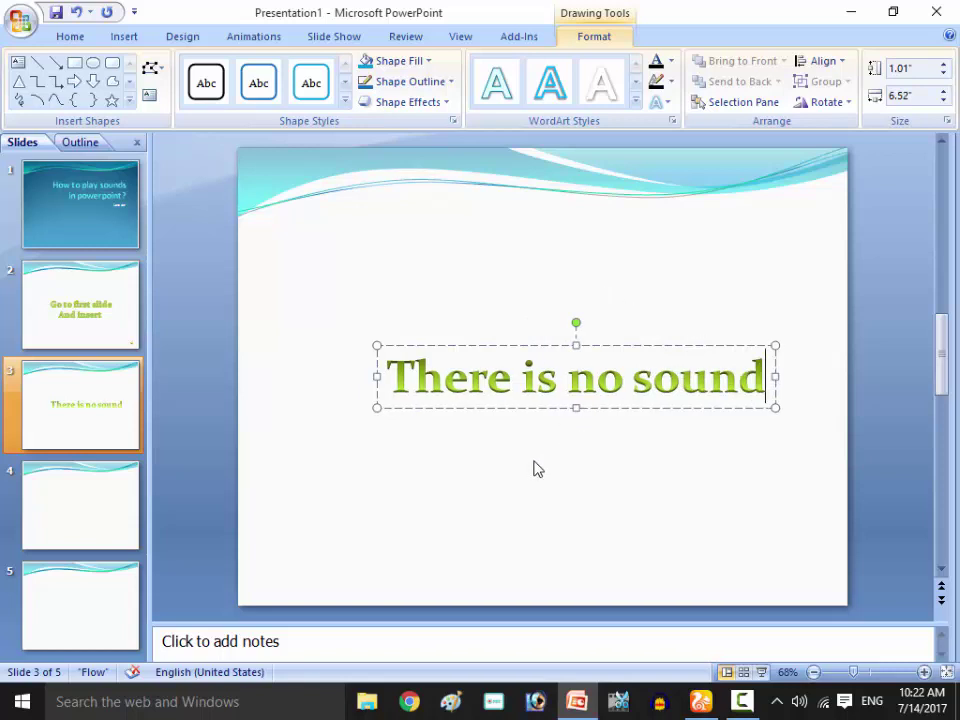
pyautogui.press('Return')
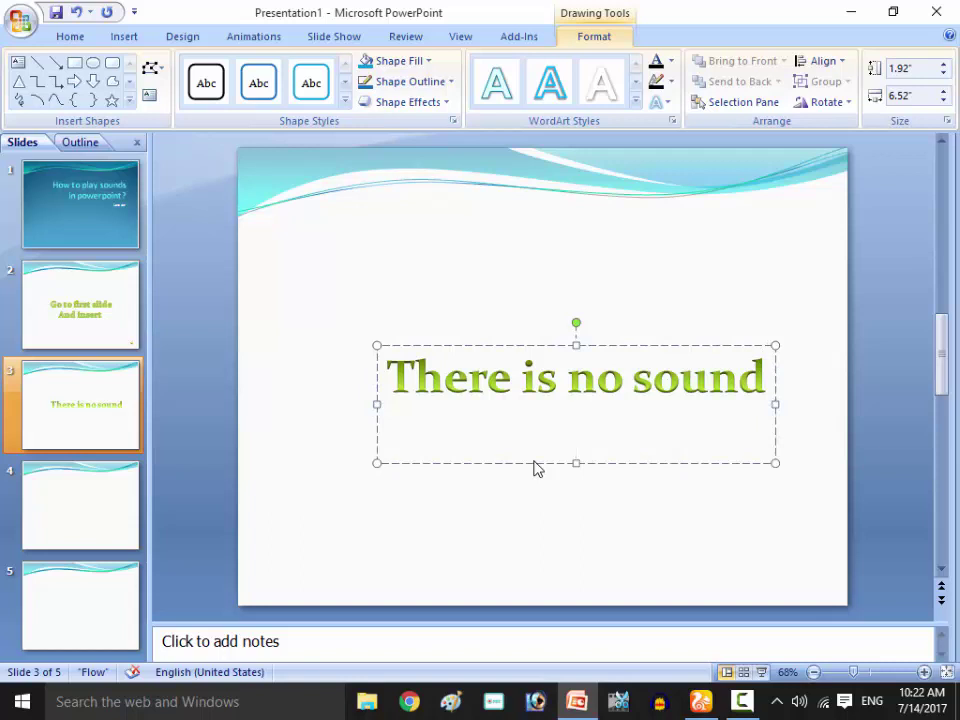
pyautogui.write('sound So')
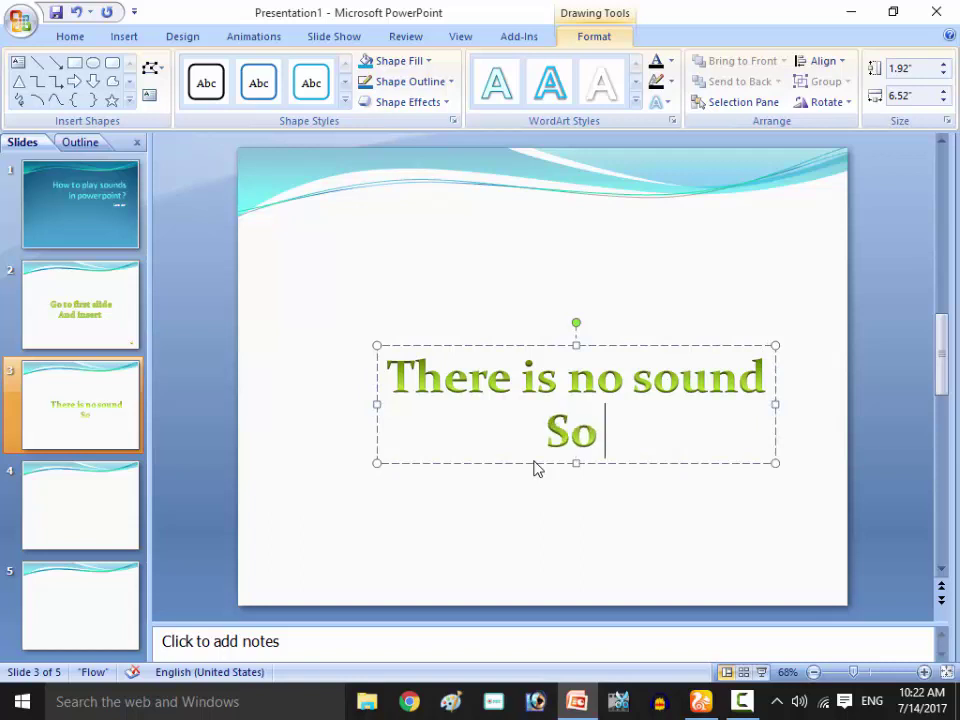
pyautogui.write(' qn')
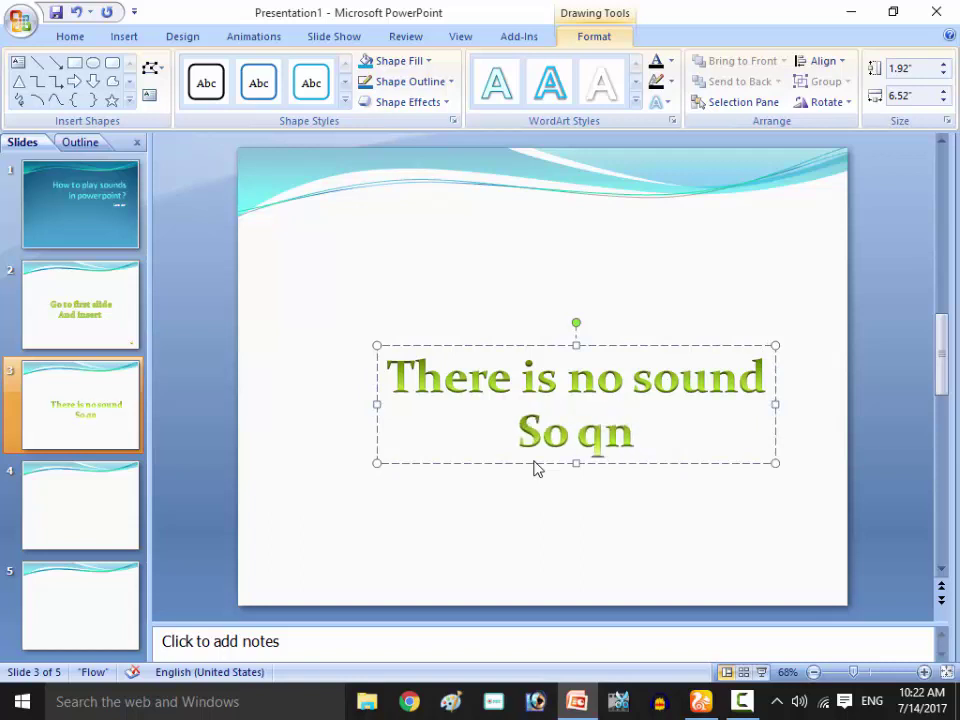
pyautogui.write('ce')
pyautogui.press('BackSpace')
pyautogui.press('BackSpace')
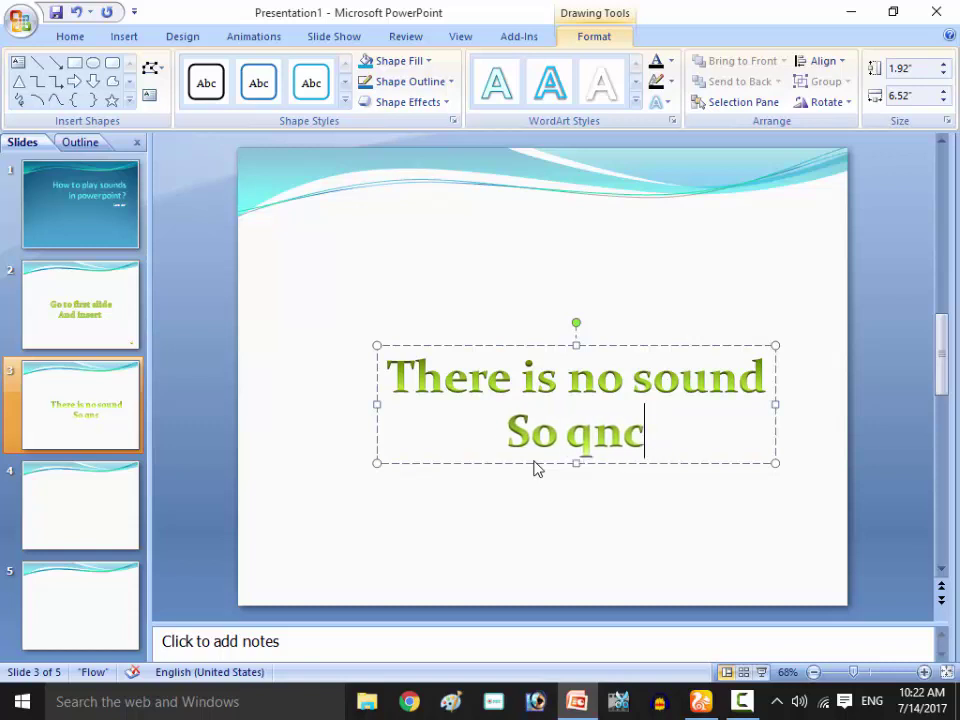
pyautogui.press('BackSpace')
pyautogui.press('BackSpace')
pyautogui.press('BackSpace')
pyautogui.write('o')
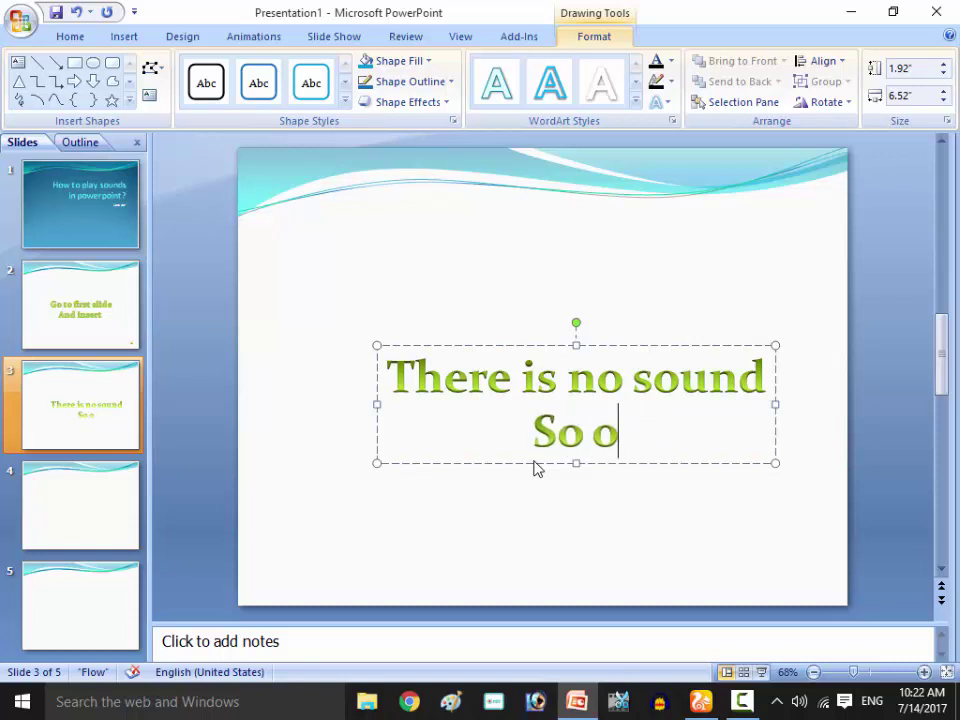
pyautogui.write('nc')
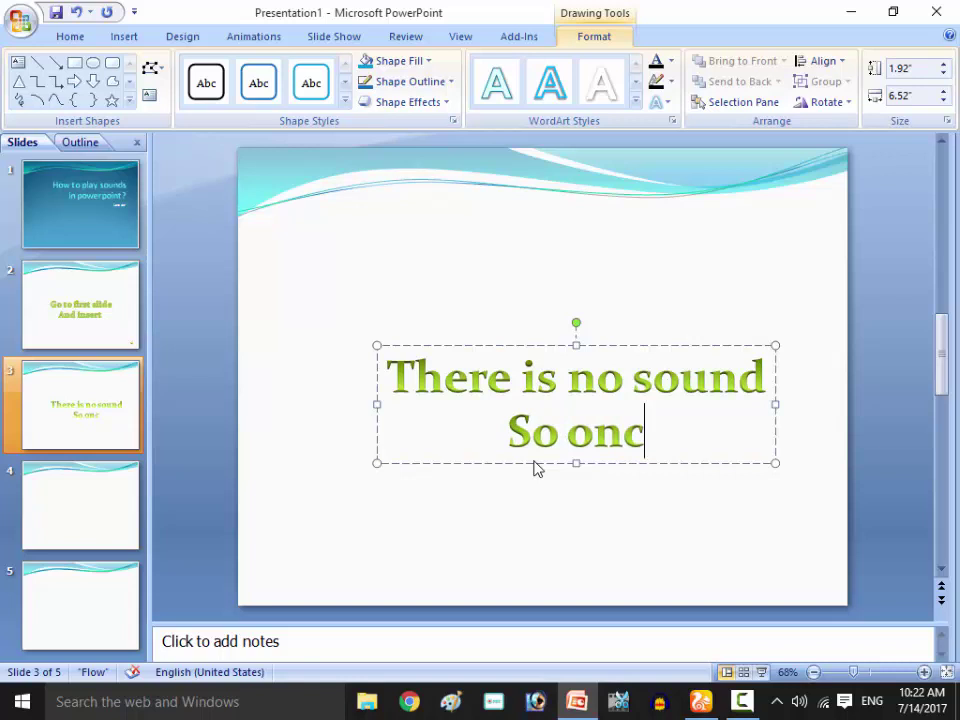
pyautogui.write('e a')
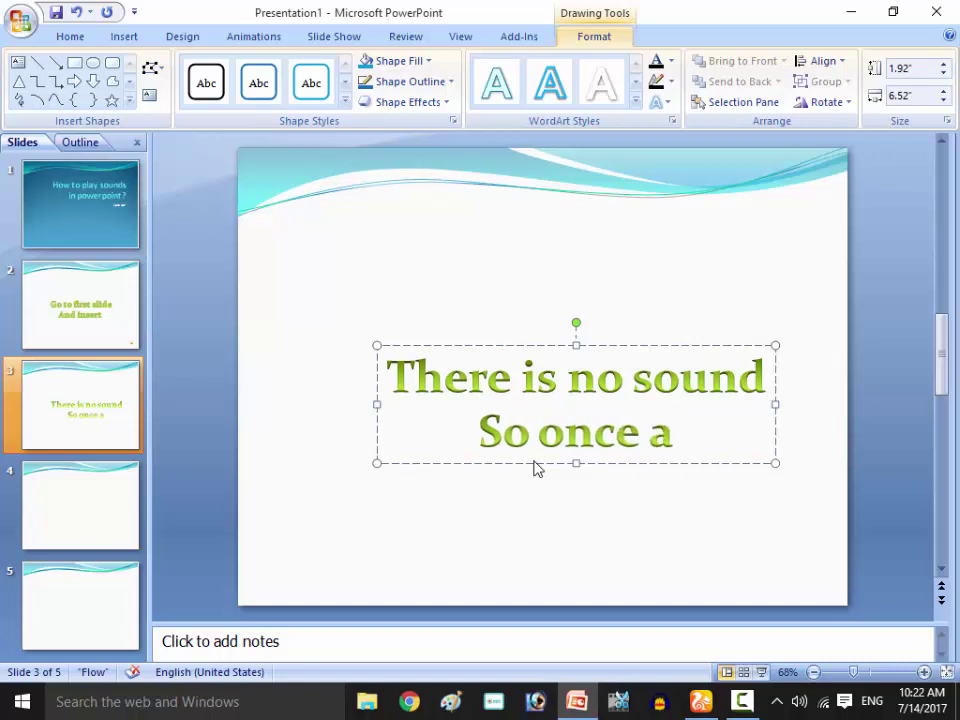
pyautogui.write('gain')
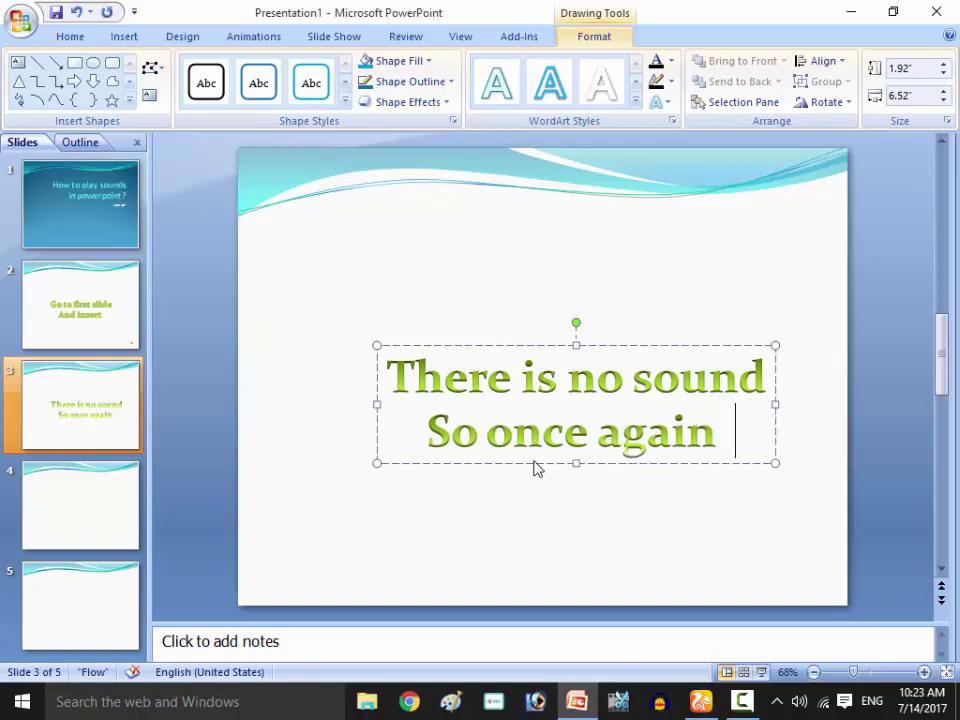
pyautogui.write(' clic')
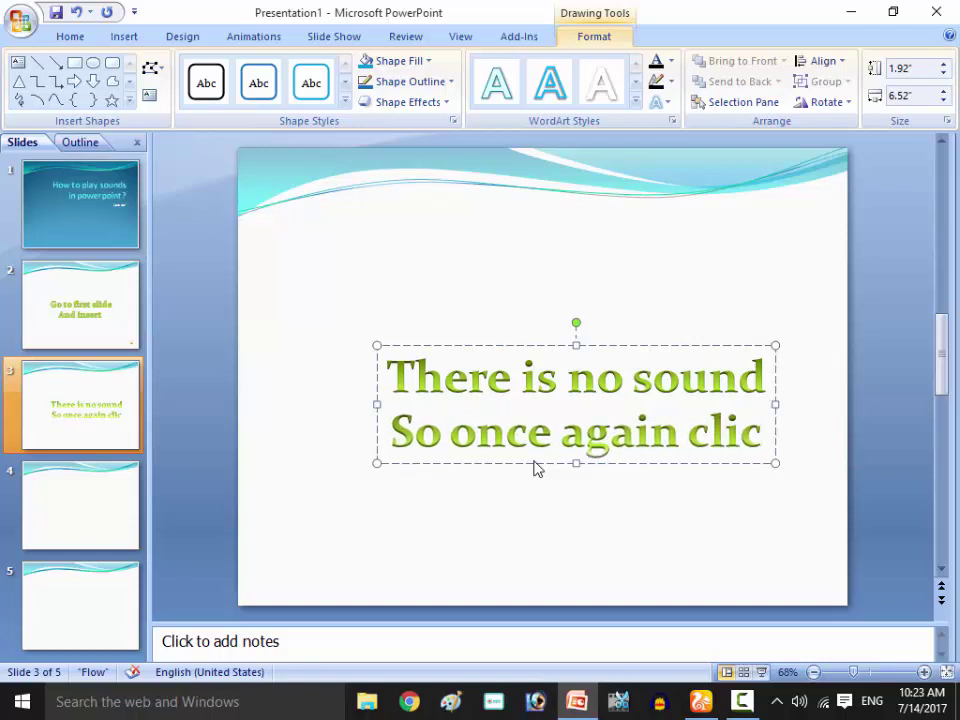
pyautogui.write('k')
pyautogui.press('Return')
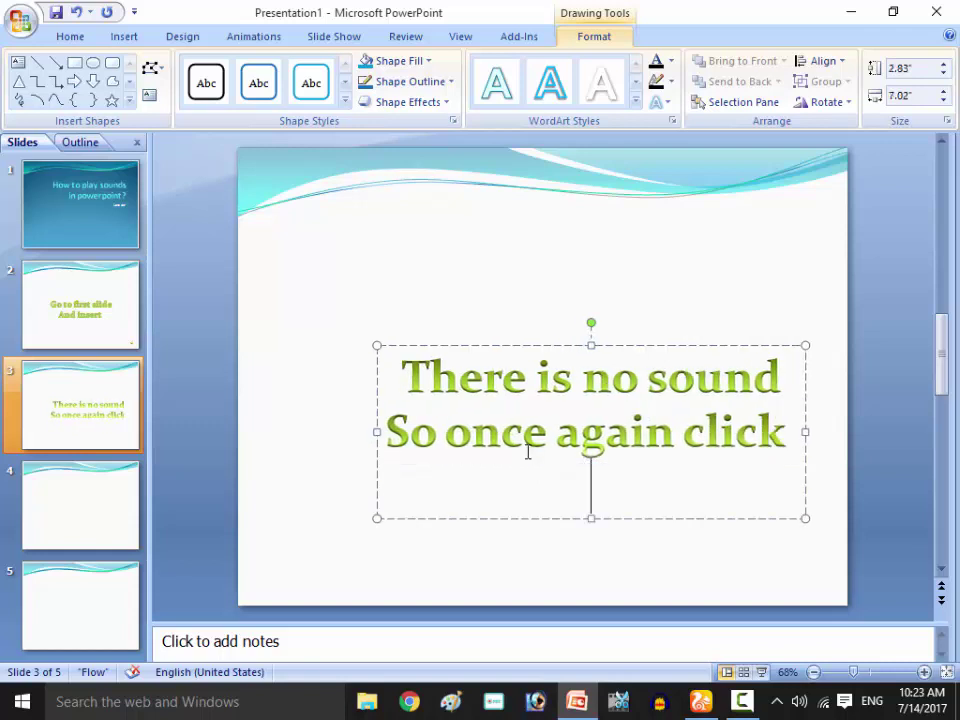
pyautogui.write('On')
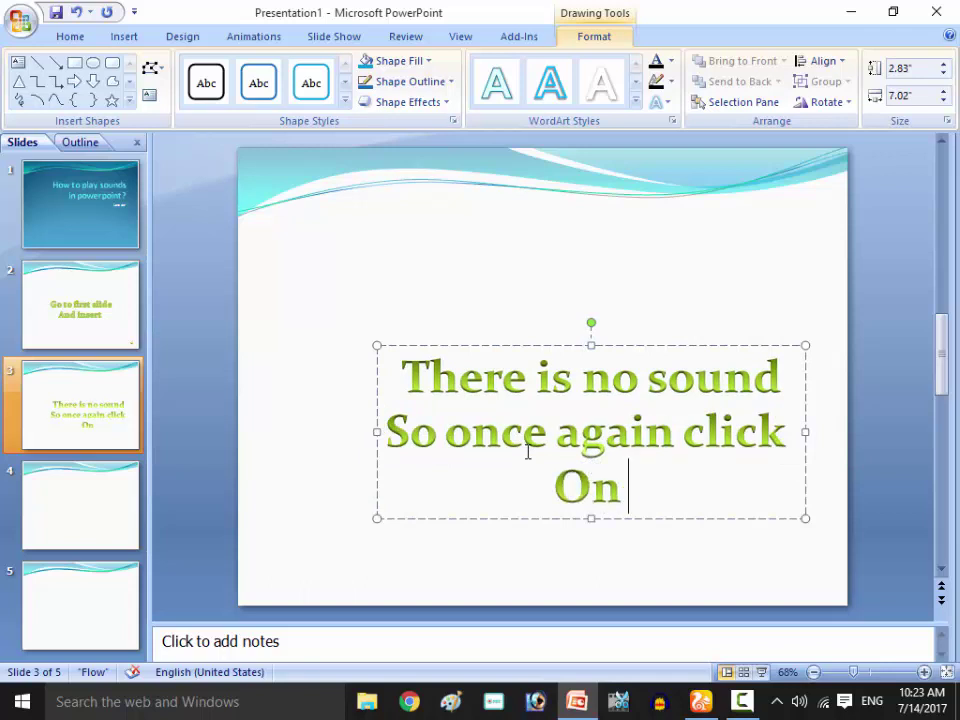
# Finish slide 3's WordArt, check slide 2's sound icon, then return to the title slide.
pyautogui.click(501, 317)
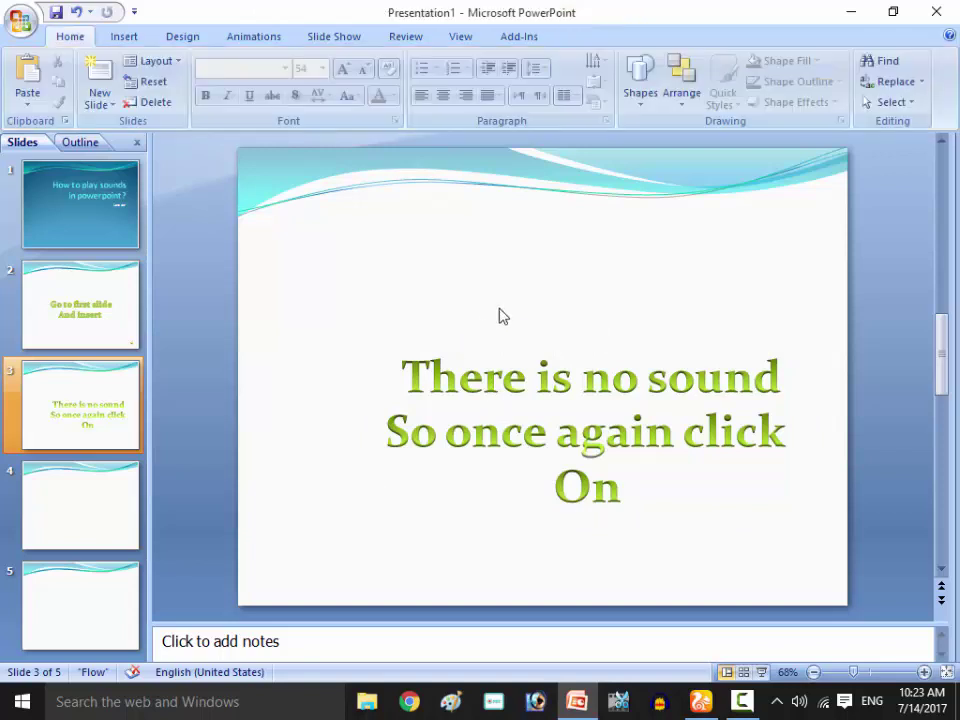
pyautogui.click(100, 318)
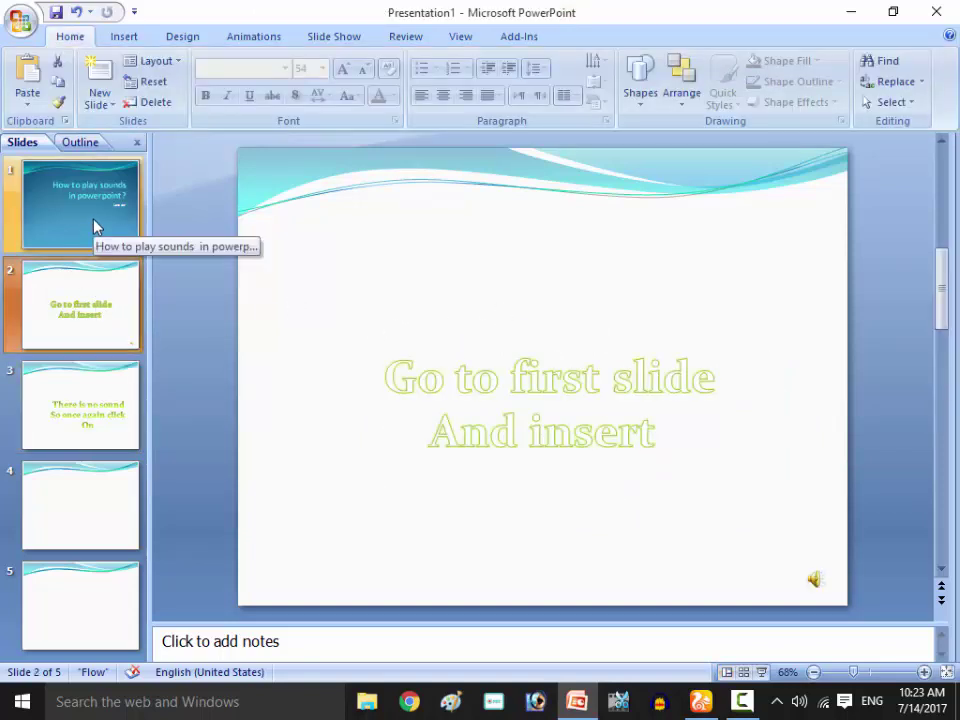
pyautogui.click(94, 230)
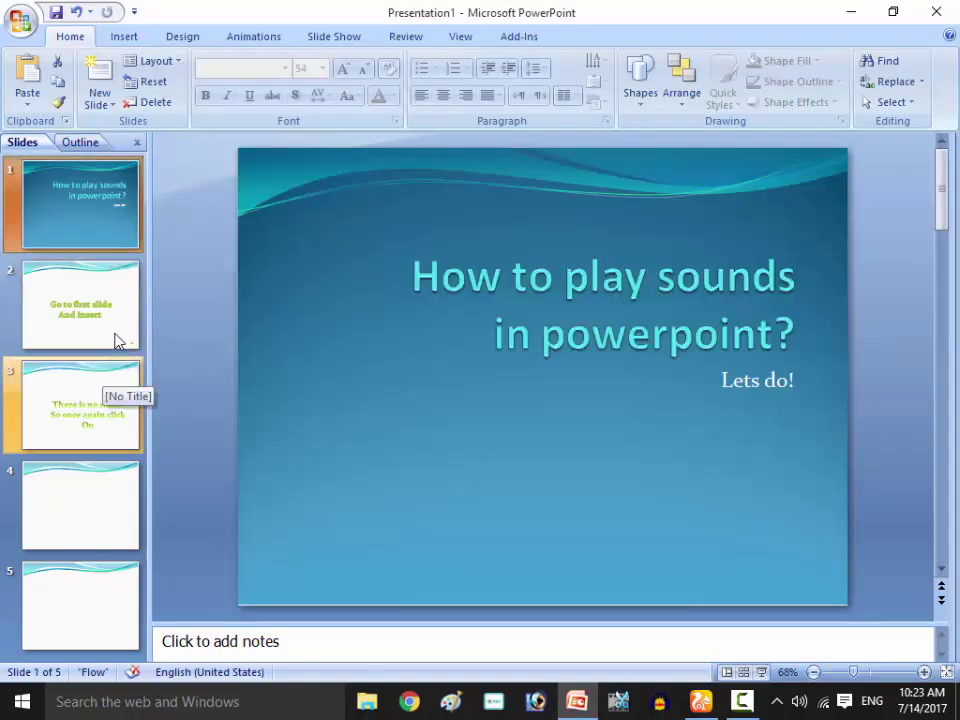
pyautogui.click(115, 328)
pyautogui.click(816, 584)
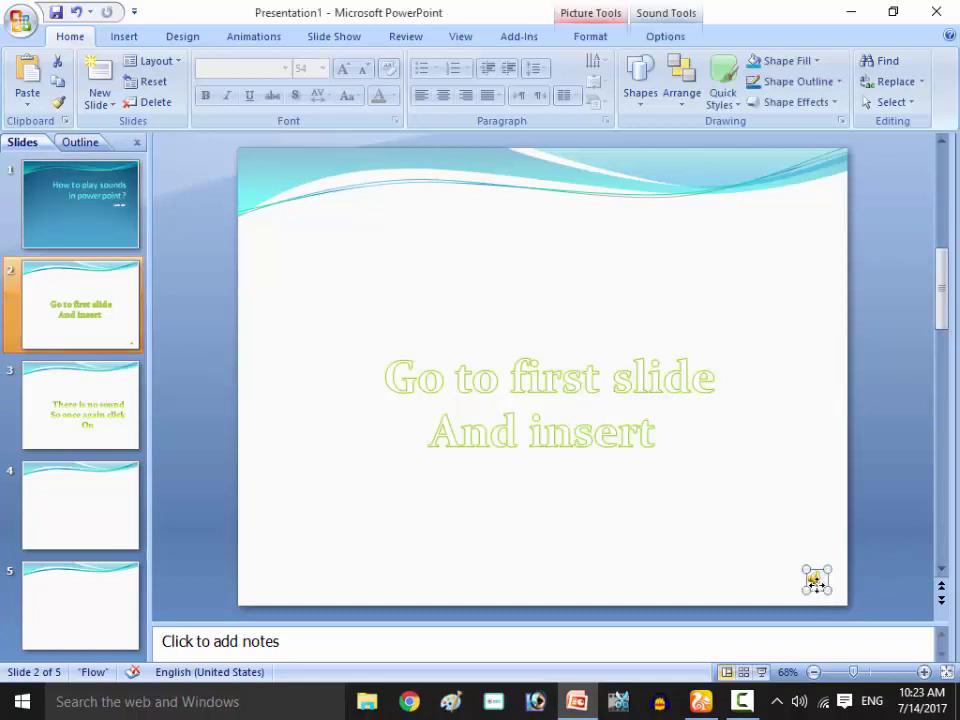
pyautogui.click(508, 476)
pyautogui.click(86, 219)
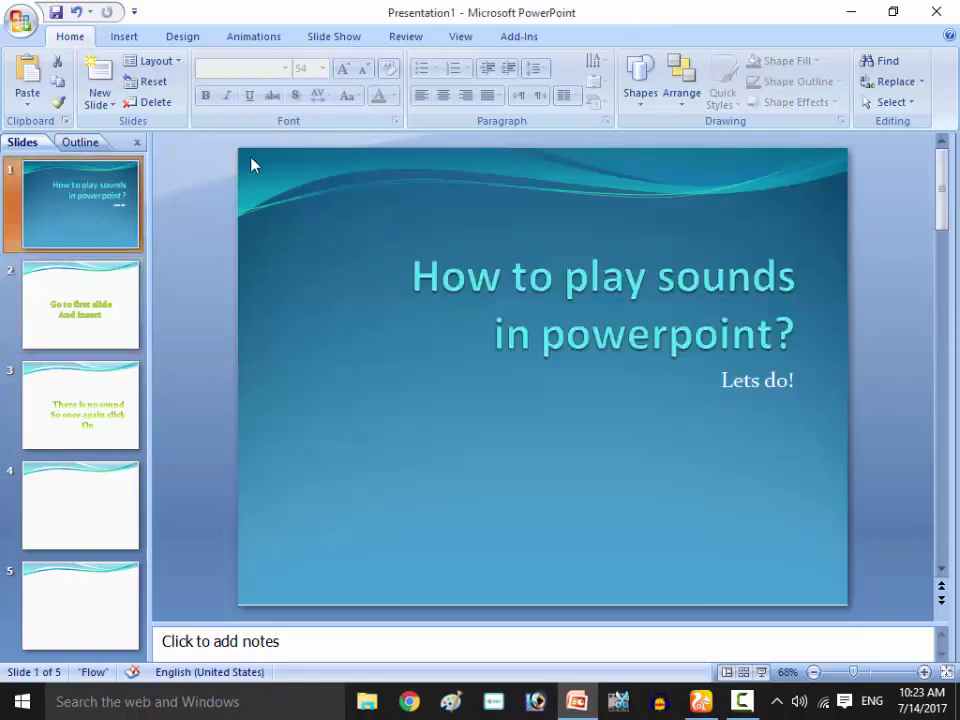
pyautogui.click(124, 36)
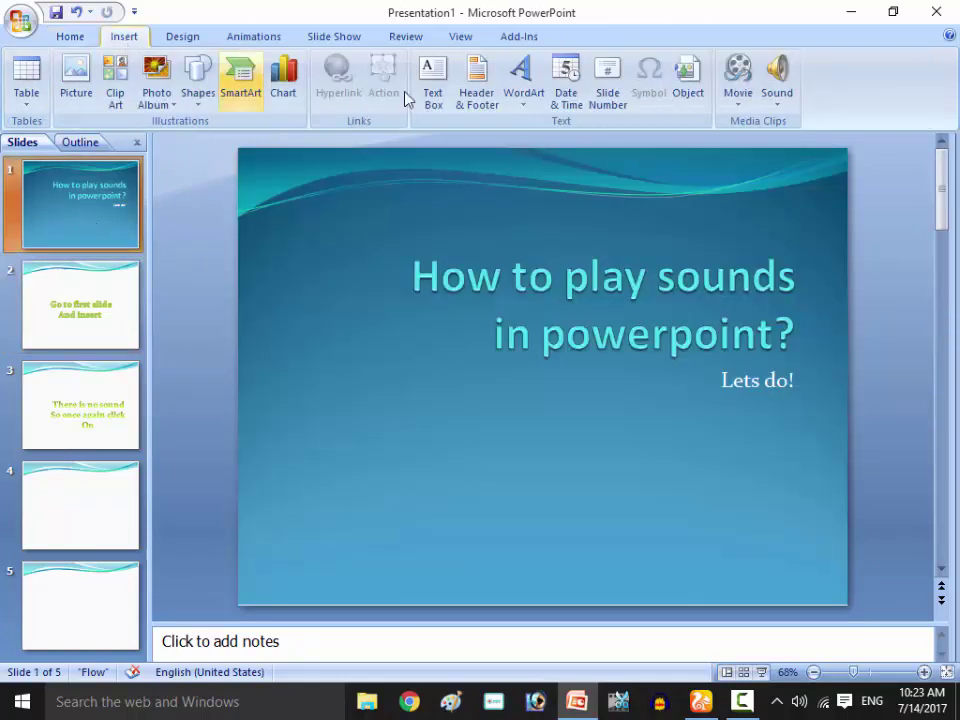
# Insert the 'My Heart Will Go On' sound on the title slide, positioned bottom-right.
pyautogui.click(781, 82)
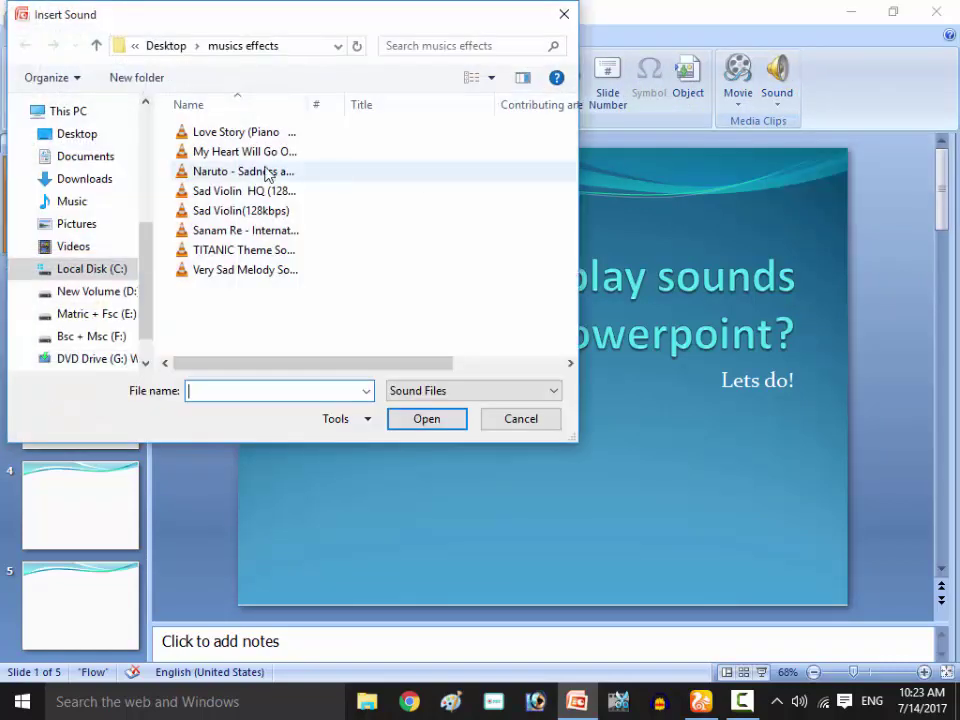
pyautogui.click(240, 152)
pyautogui.click(456, 420)
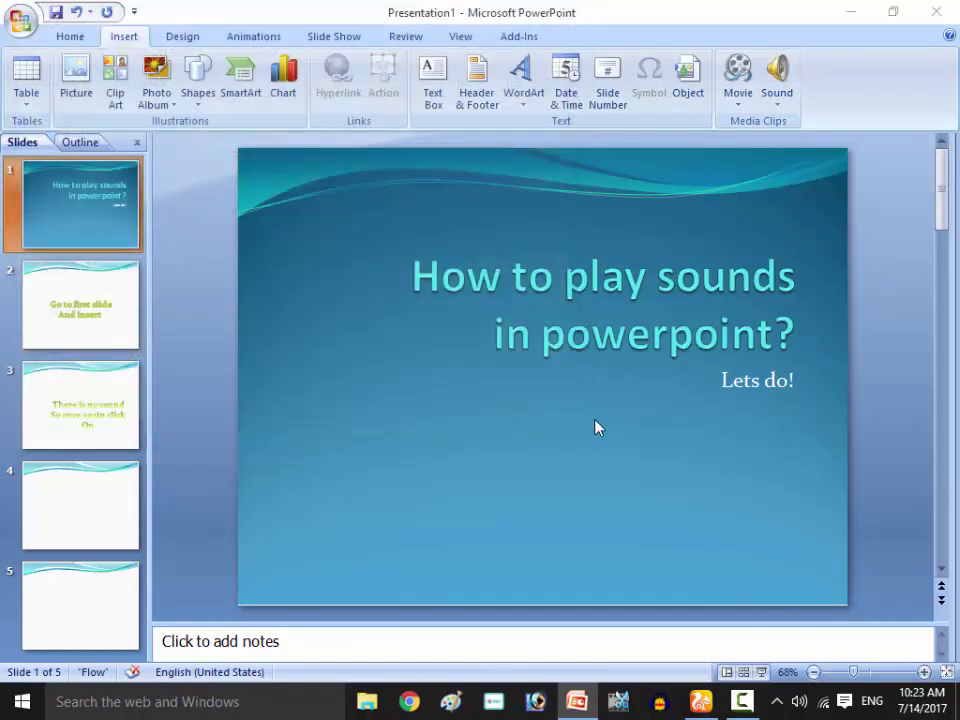
pyautogui.click(540, 414)
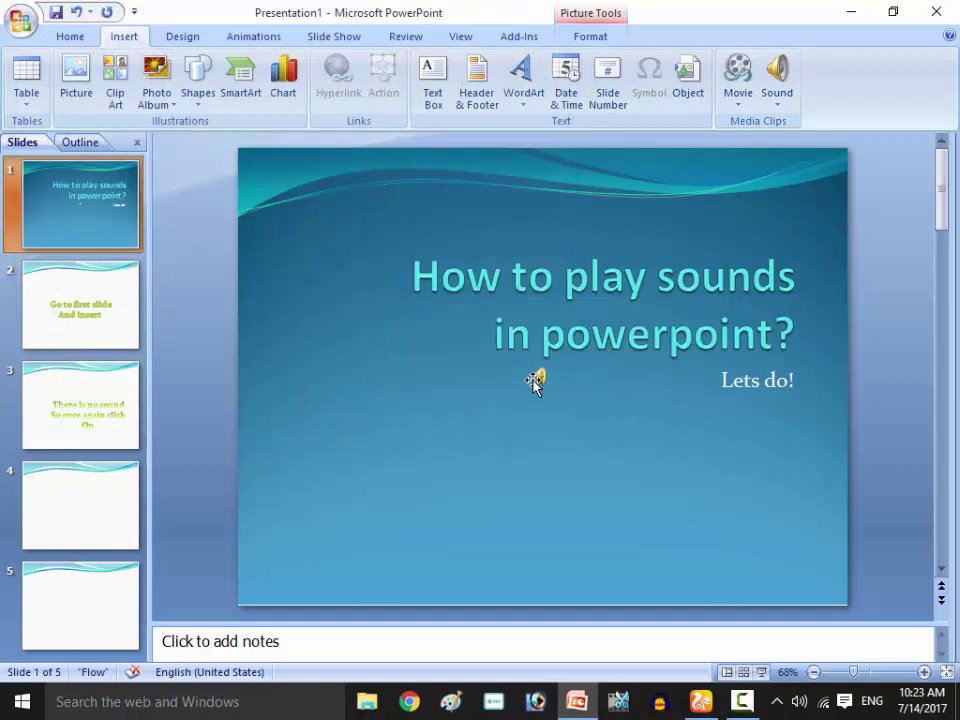
pyautogui.moveTo(535, 381); pyautogui.dragTo(822, 572)
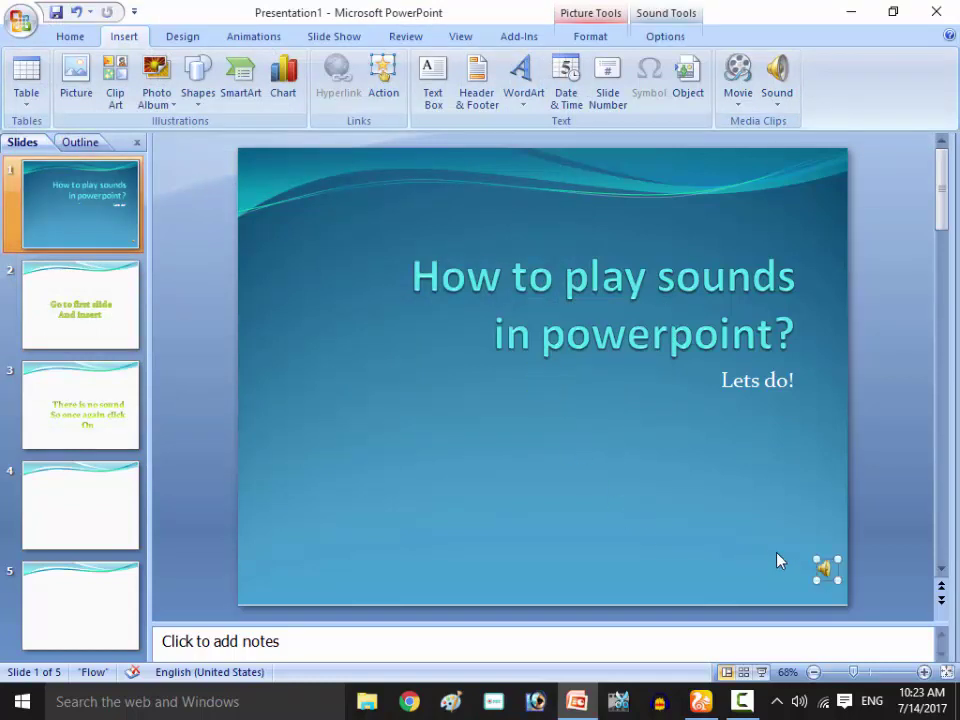
pyautogui.click(604, 392)
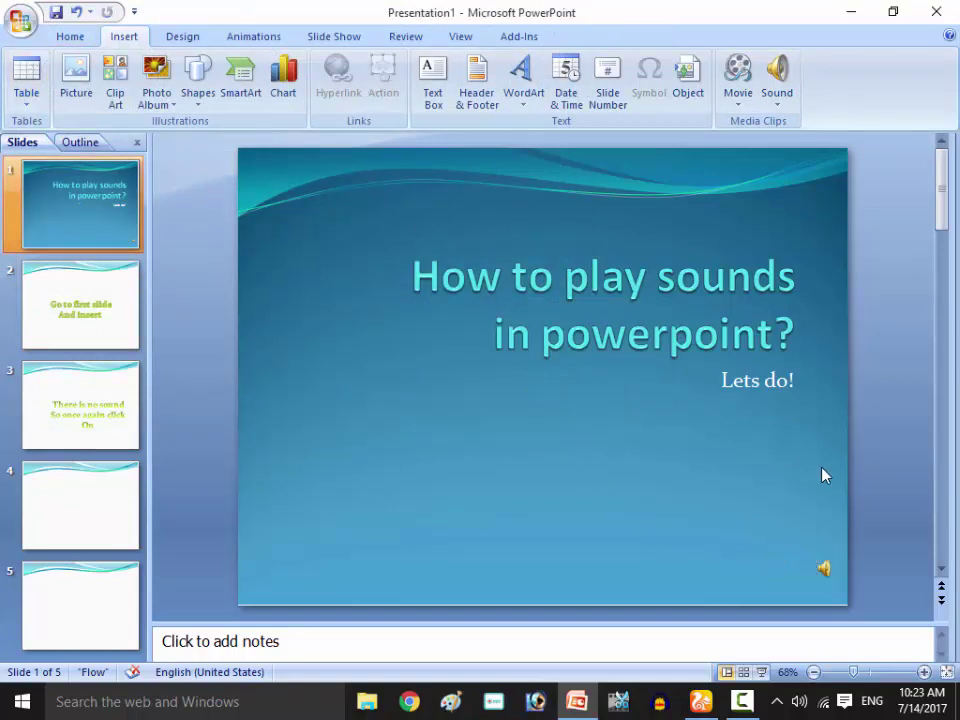
pyautogui.click(823, 568)
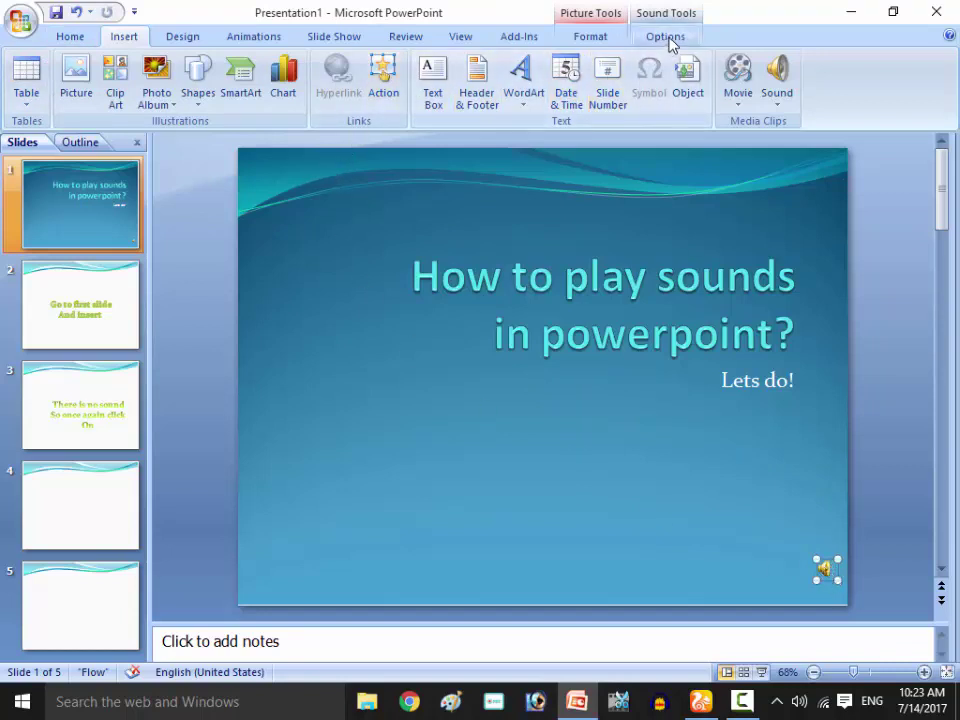
# Set the title slide's sound to Play across slides.
pyautogui.click(668, 42)
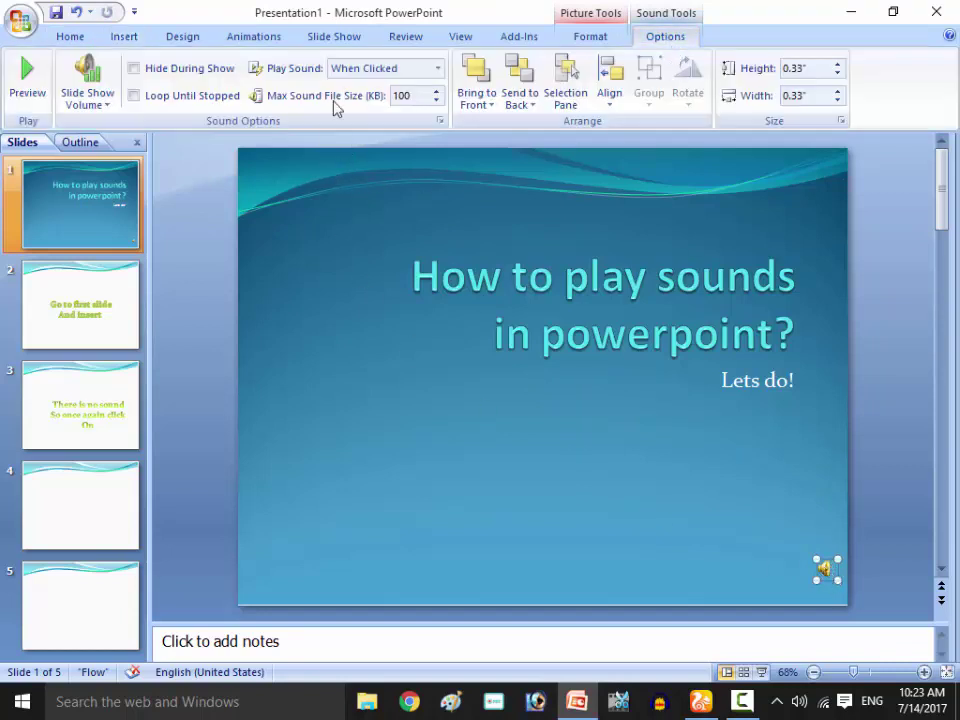
pyautogui.click(401, 70)
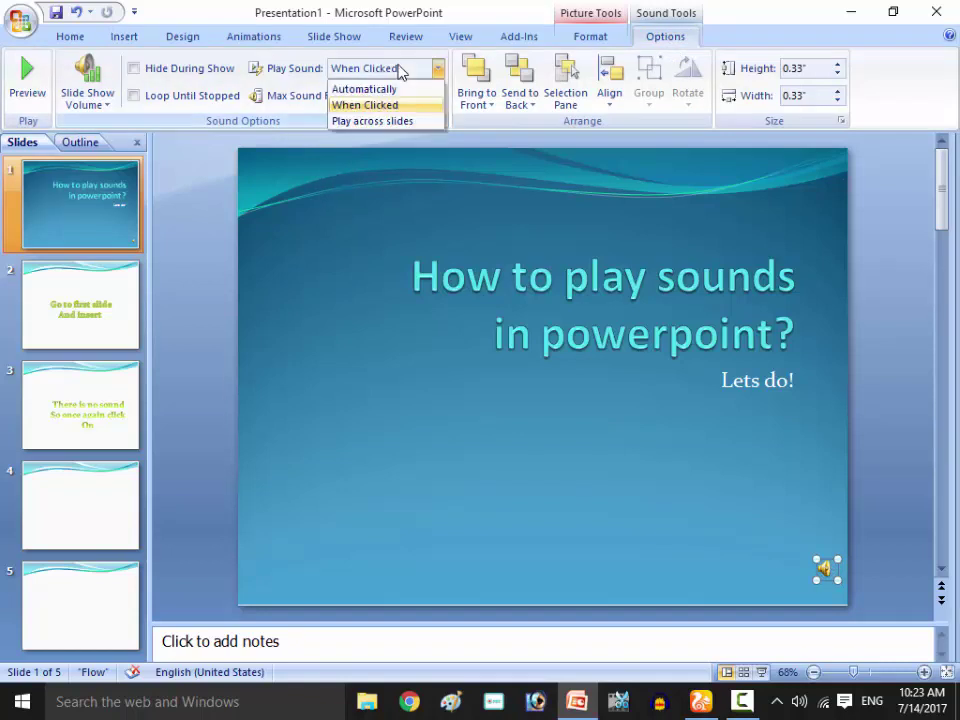
pyautogui.click(404, 122)
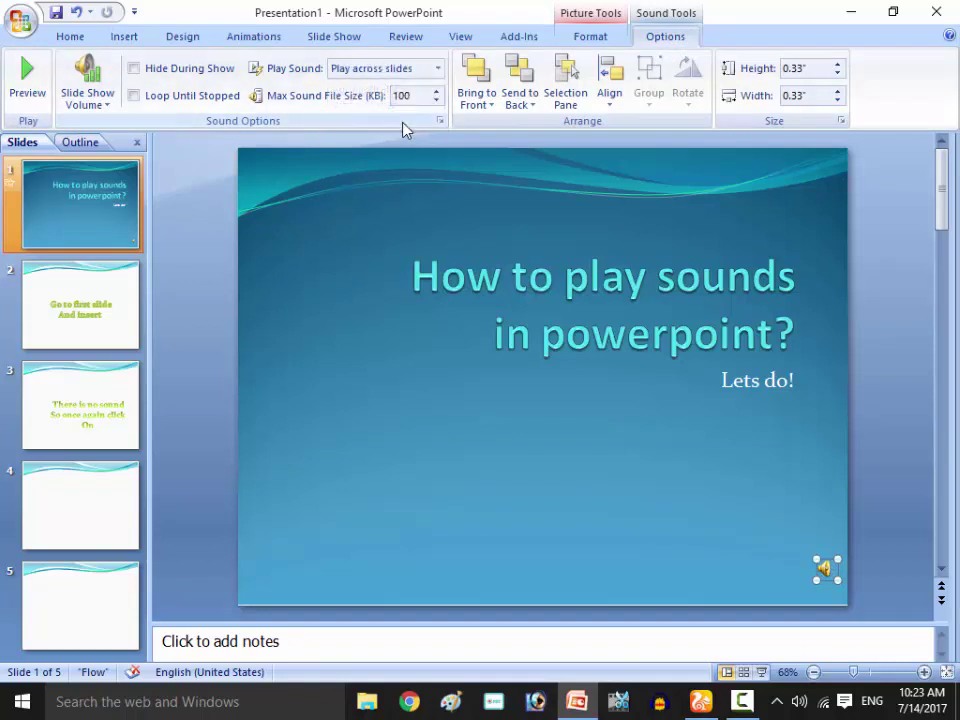
pyautogui.click(713, 498)
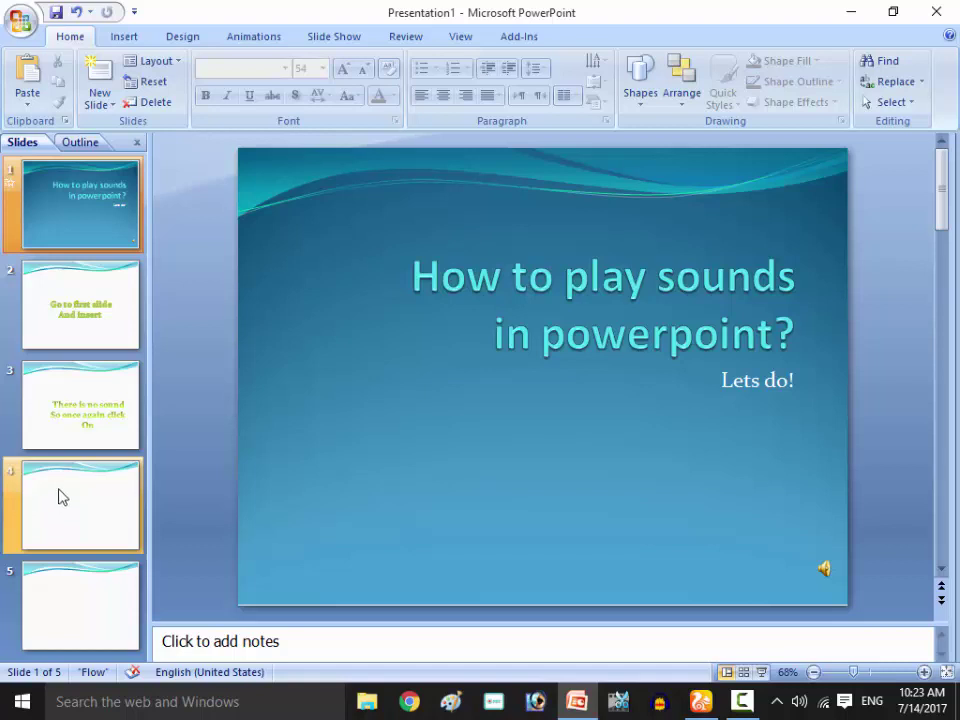
# Insert black and grey style WordArt on slide 4.
pyautogui.click(92, 490)
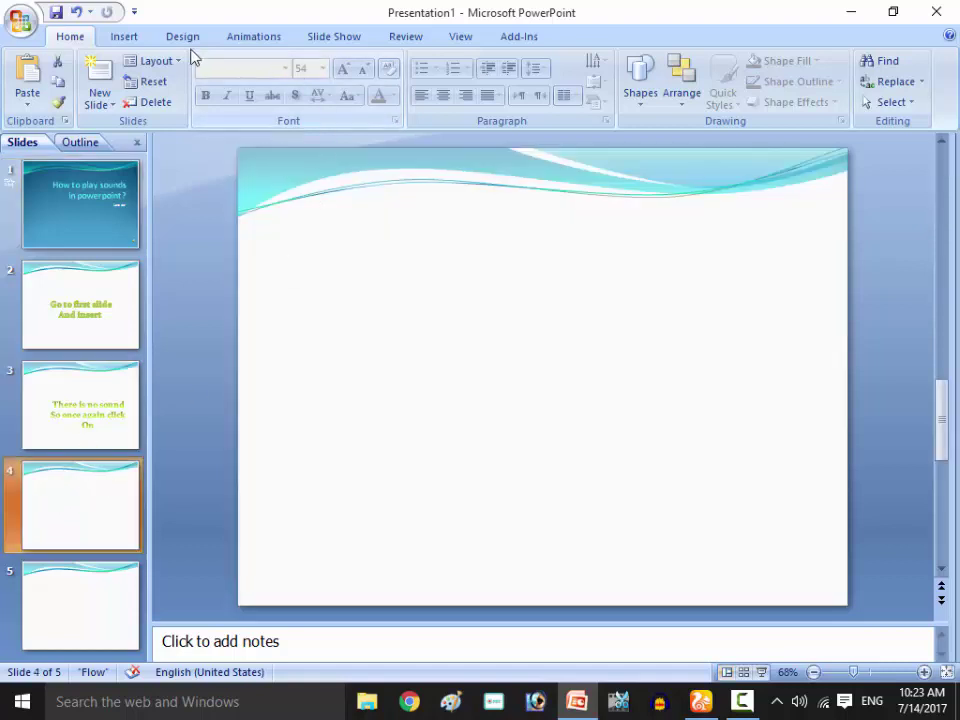
pyautogui.click(250, 36)
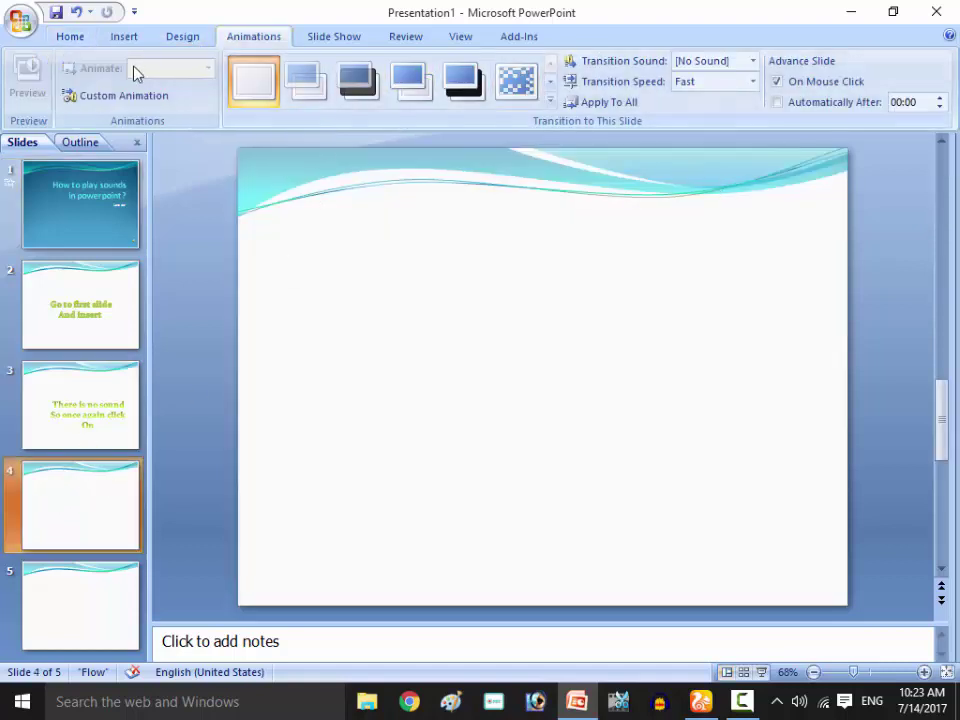
pyautogui.click(120, 36)
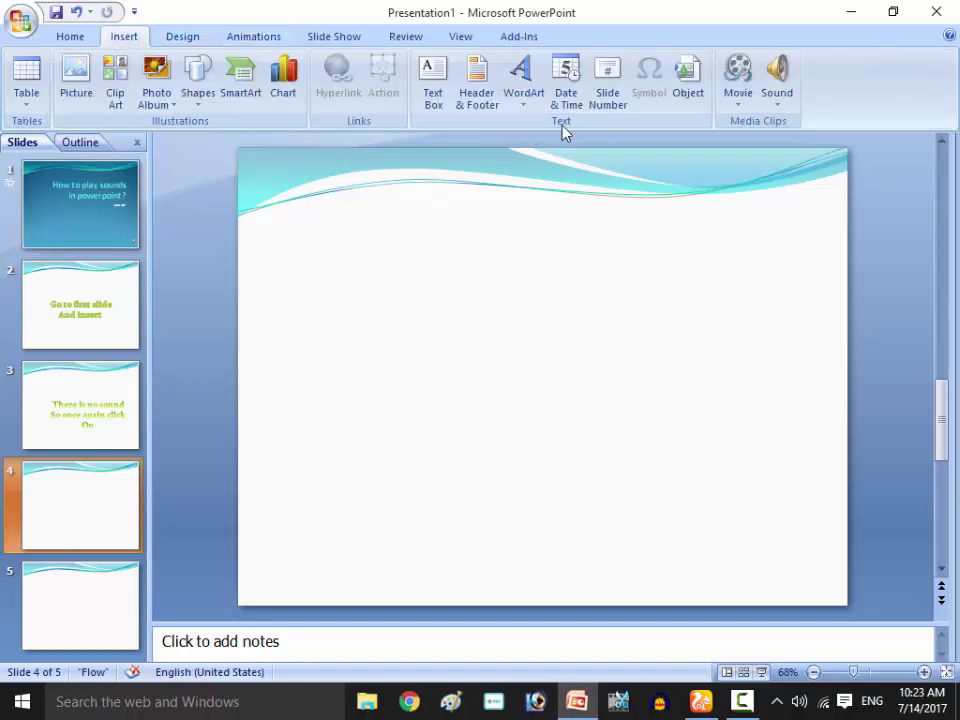
pyautogui.click(518, 75)
pyautogui.click(621, 302)
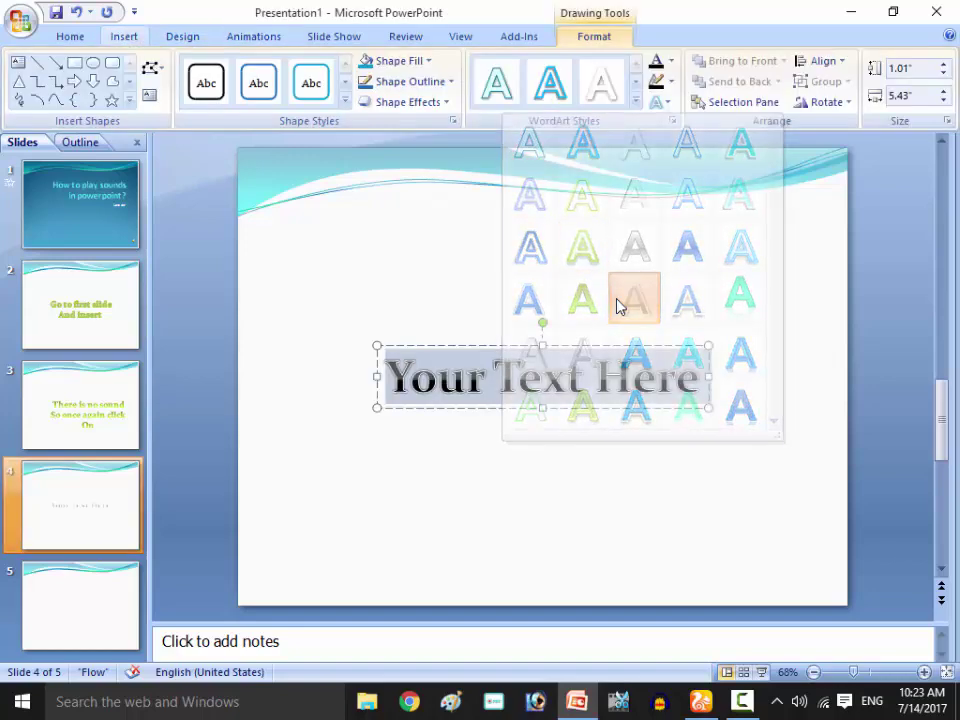
# Type 'Now lets check it' and 'Now and press F5' on two lines, then return to slide 1.
pyautogui.write('Now')
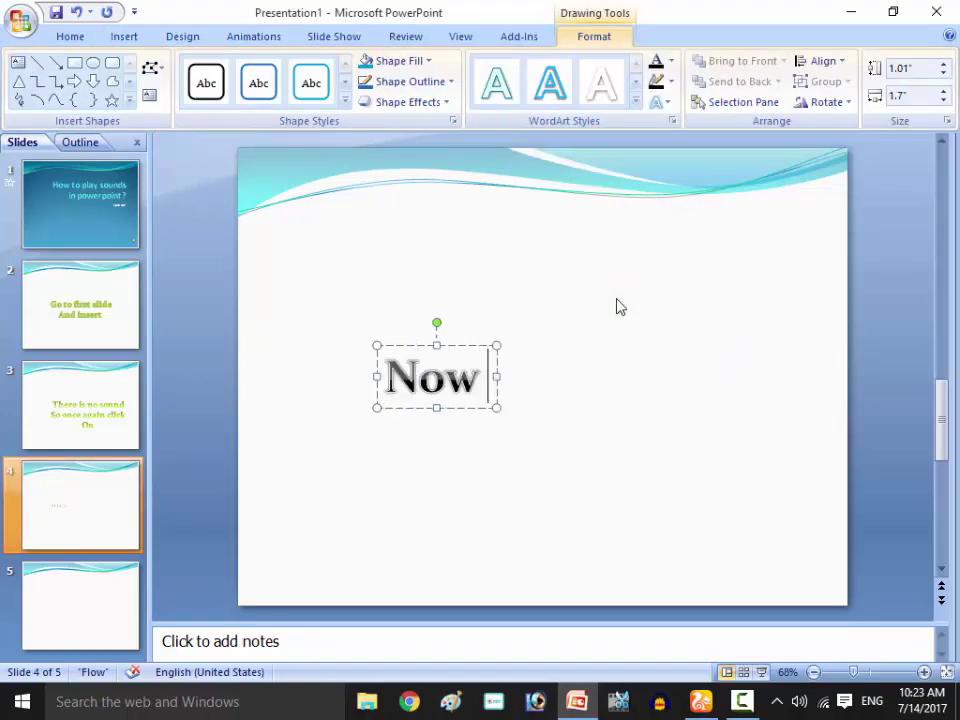
pyautogui.write(' le')
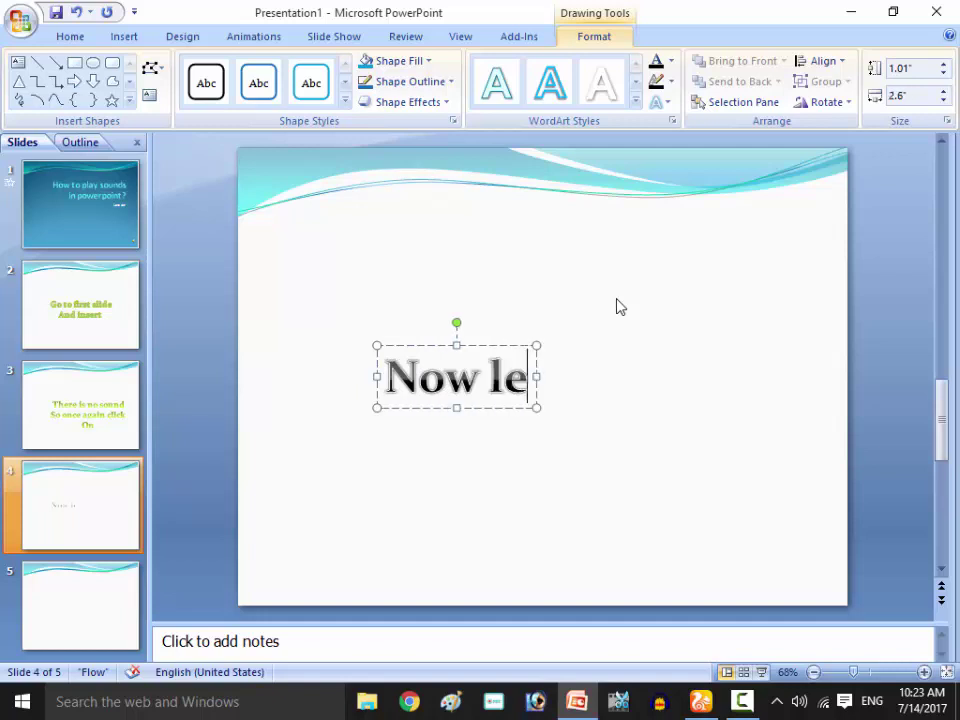
pyautogui.write('ts ')
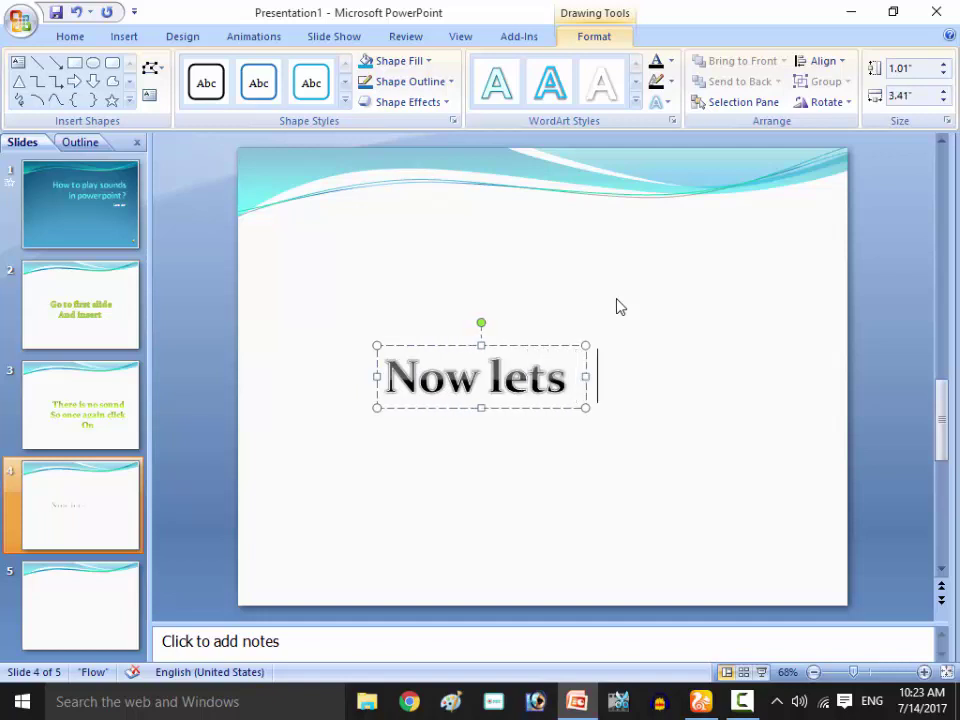
pyautogui.write('check')
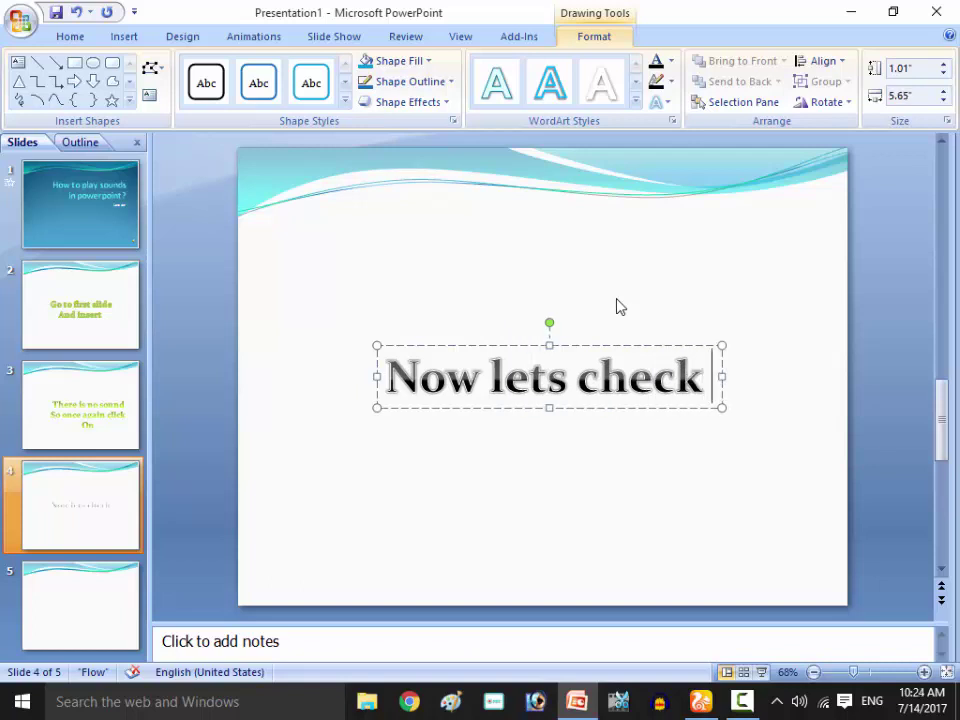
pyautogui.write(' it')
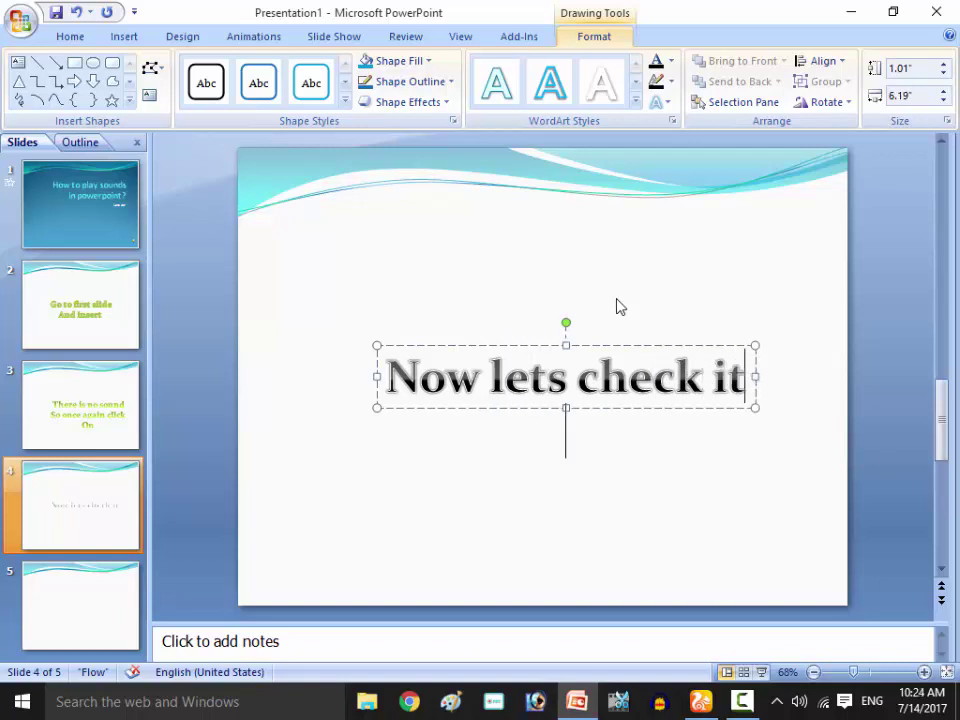
pyautogui.press('Return')
pyautogui.write('now')
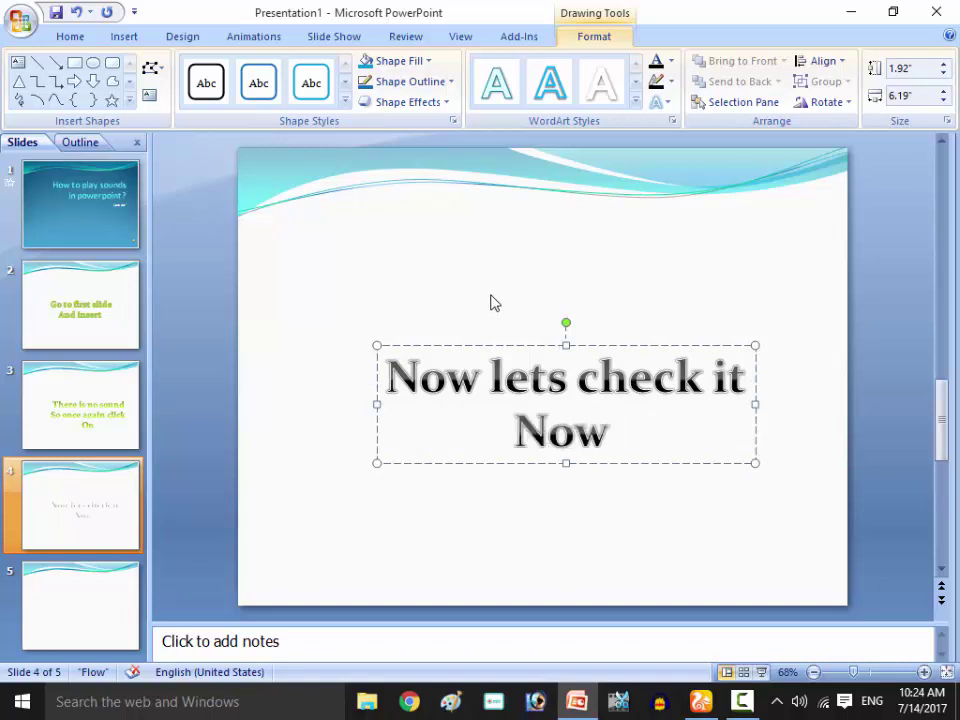
pyautogui.click(92, 166)
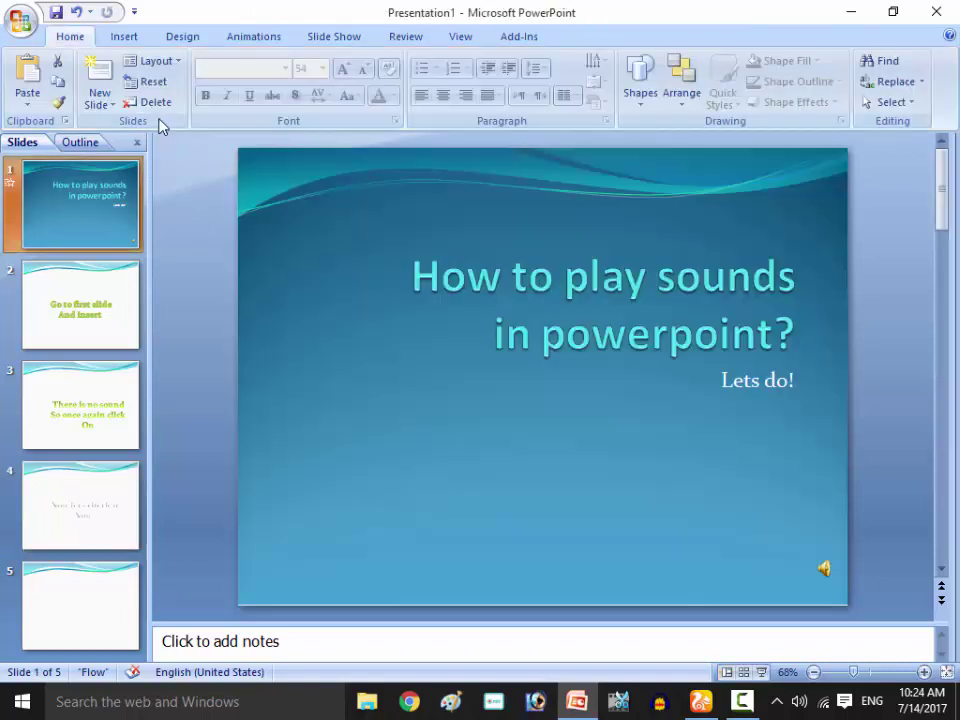
pyautogui.click(77, 493)
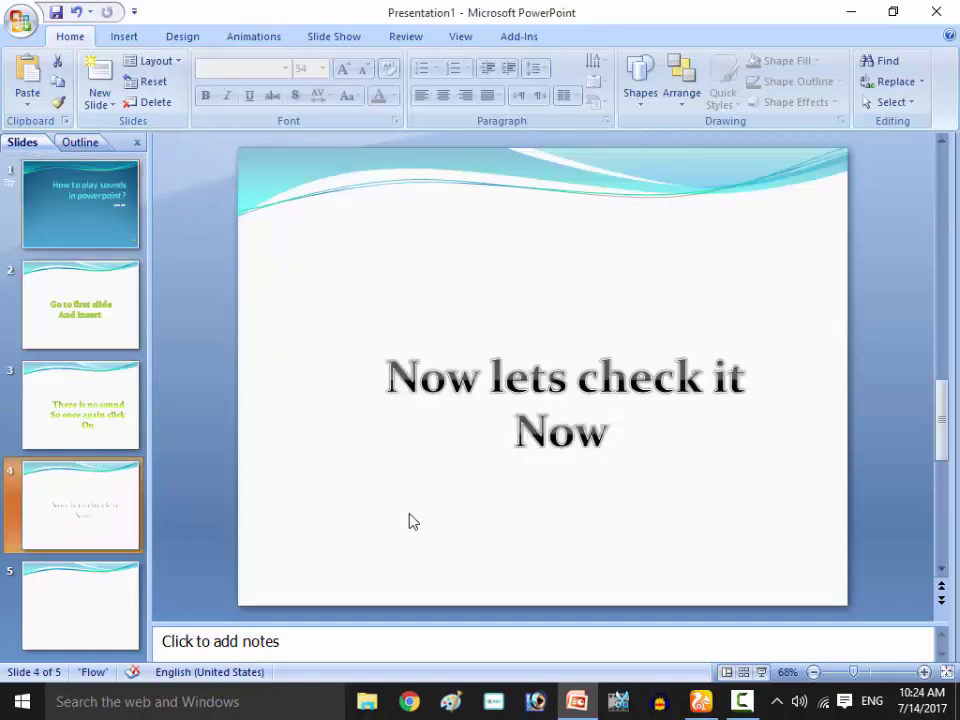
pyautogui.click(574, 420)
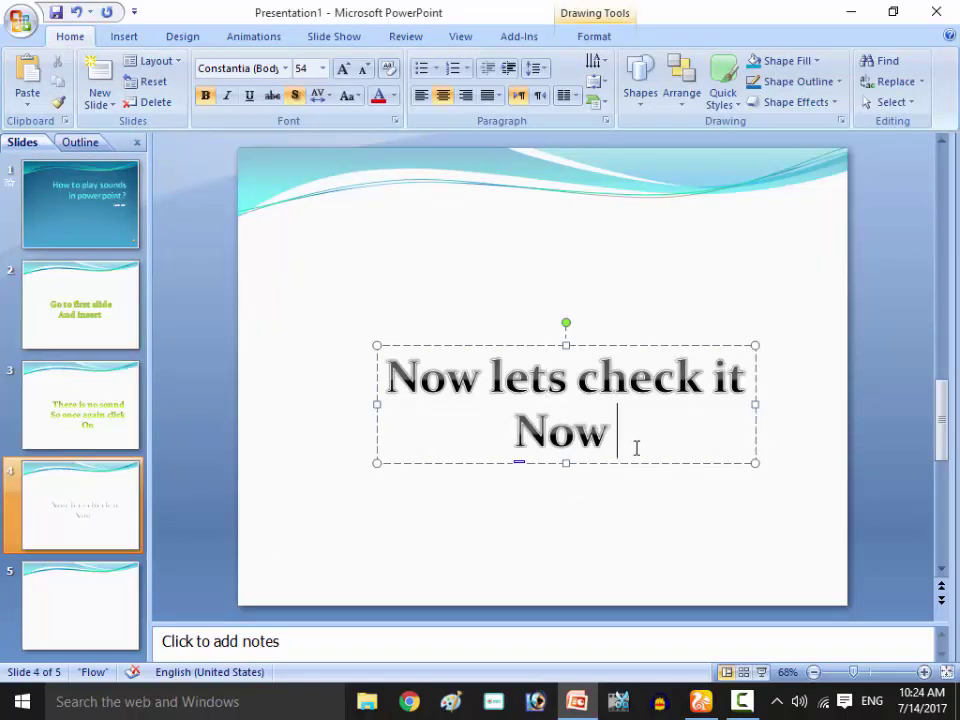
pyautogui.write('an')
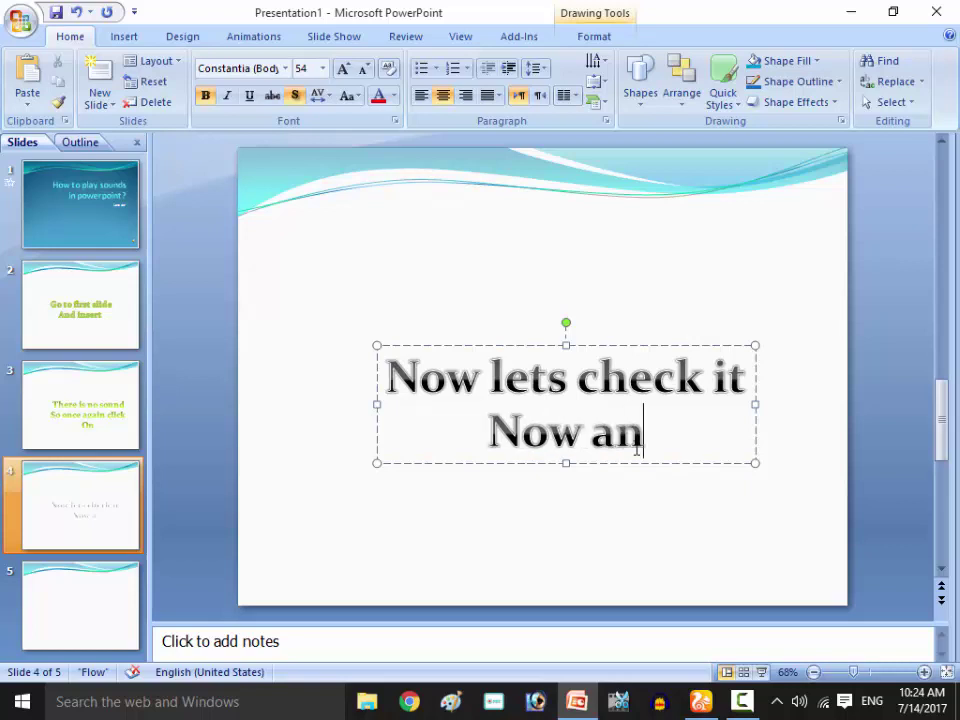
pyautogui.write('d p re')
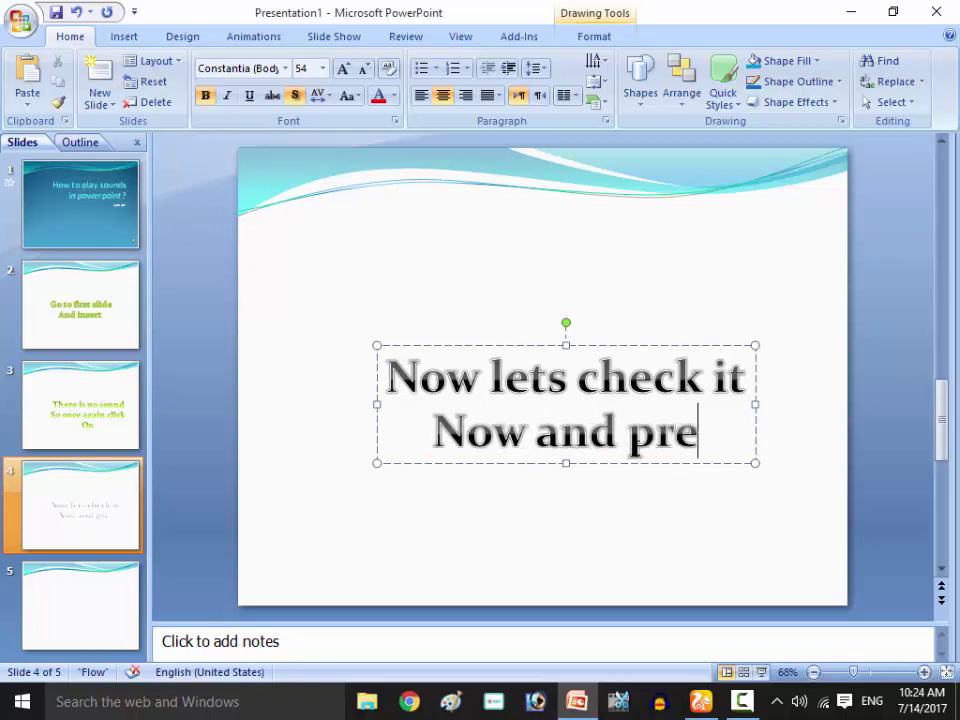
pyautogui.write('ss ')
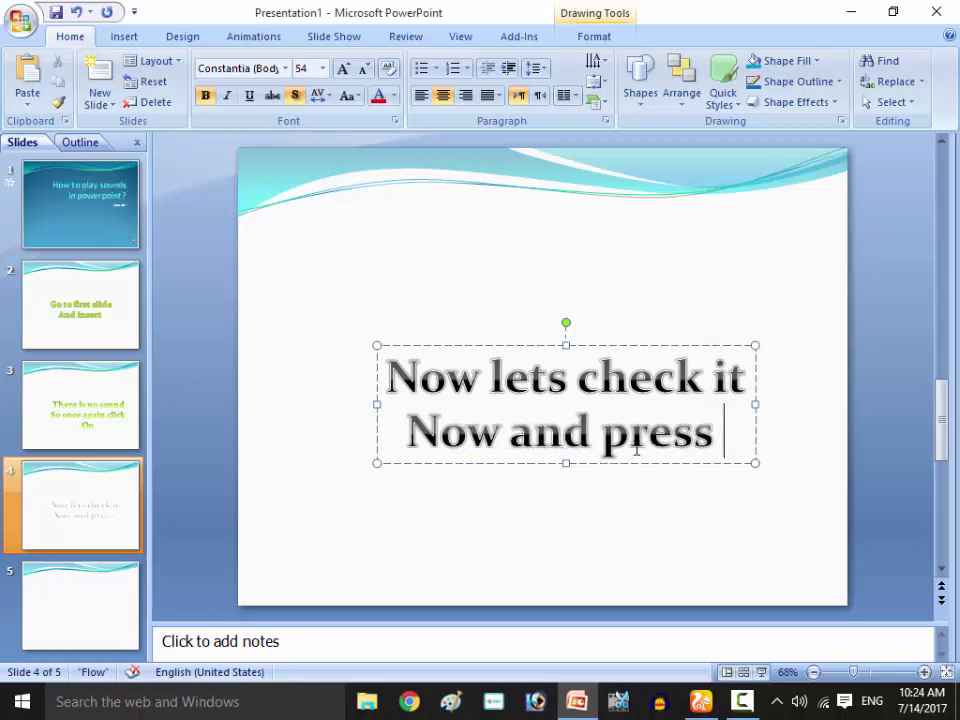
pyautogui.write('F5')
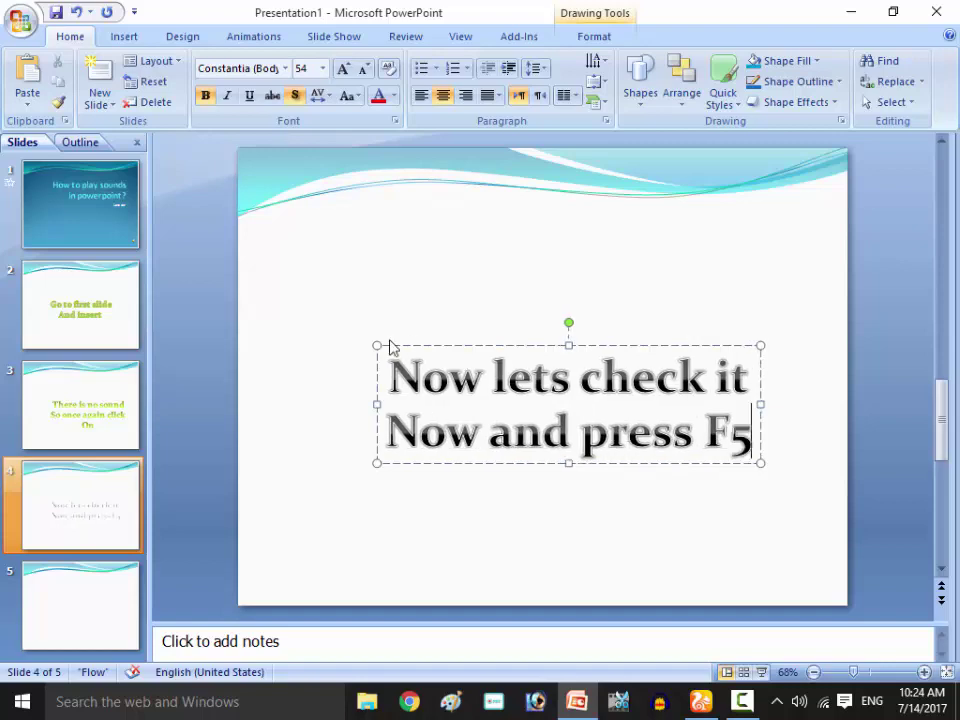
pyautogui.click(70, 215)
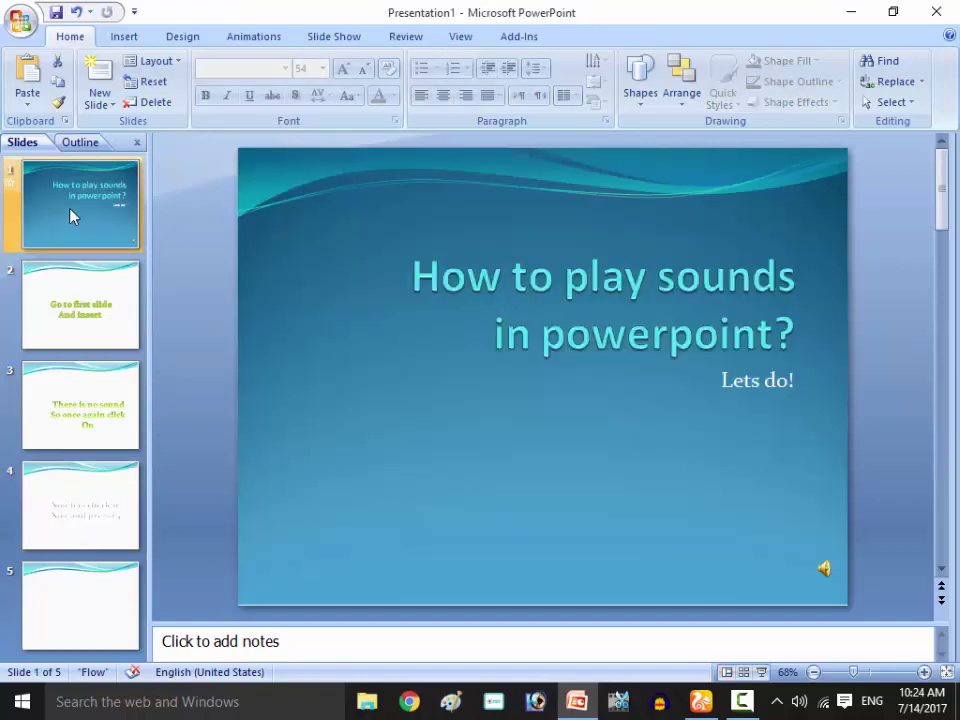
pyautogui.press('F5')
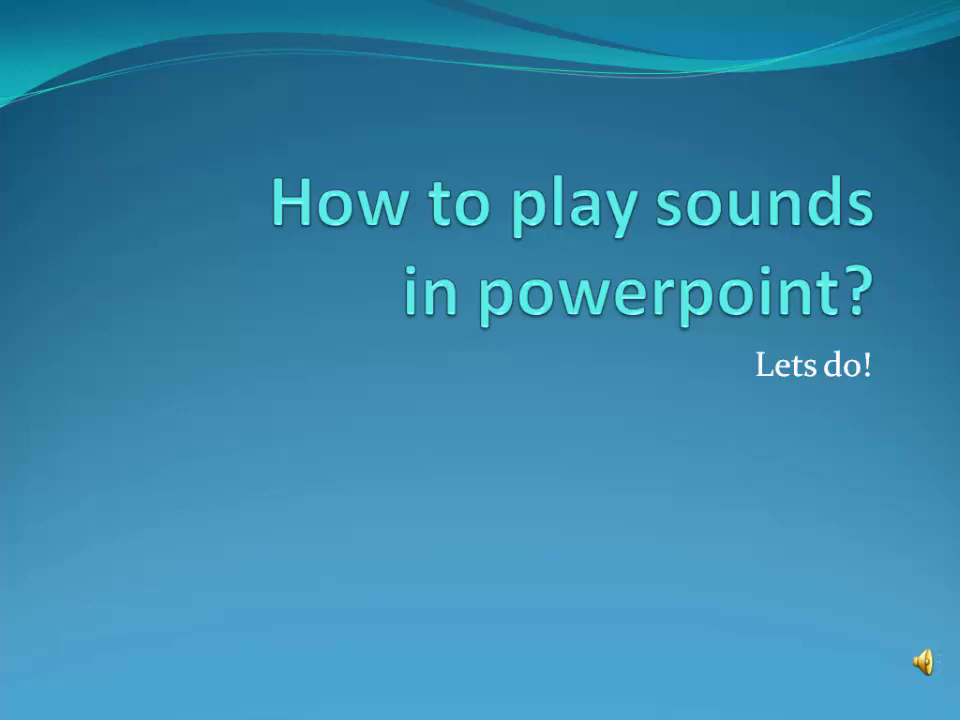
# Leave the slide show and add a grey shaded WordArt box to empty slide 5.
pyautogui.press('Escape')
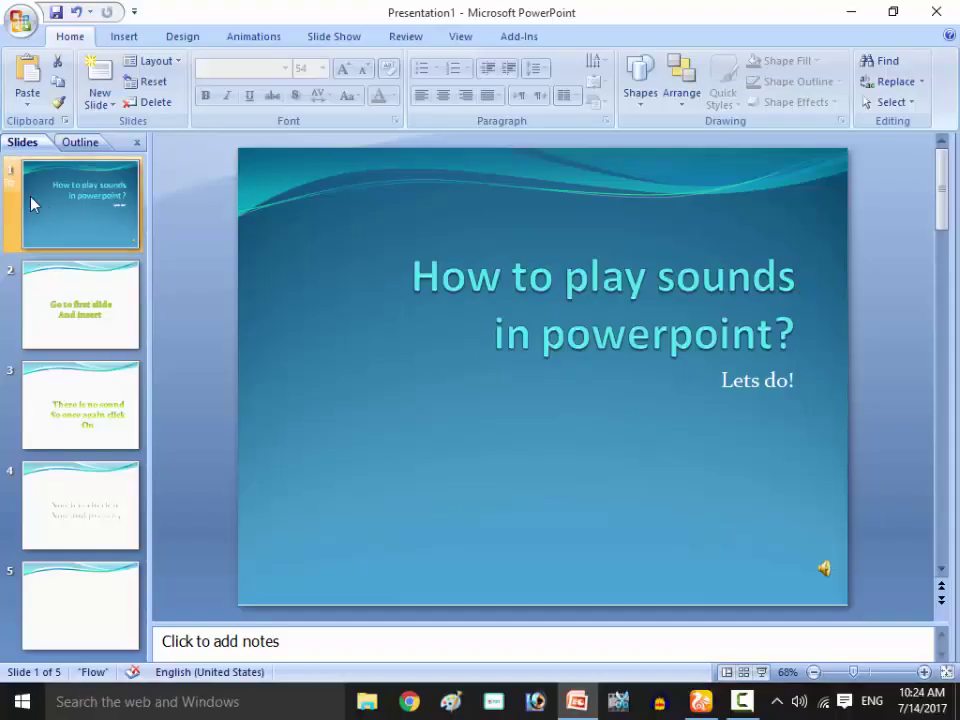
pyautogui.click(99, 607)
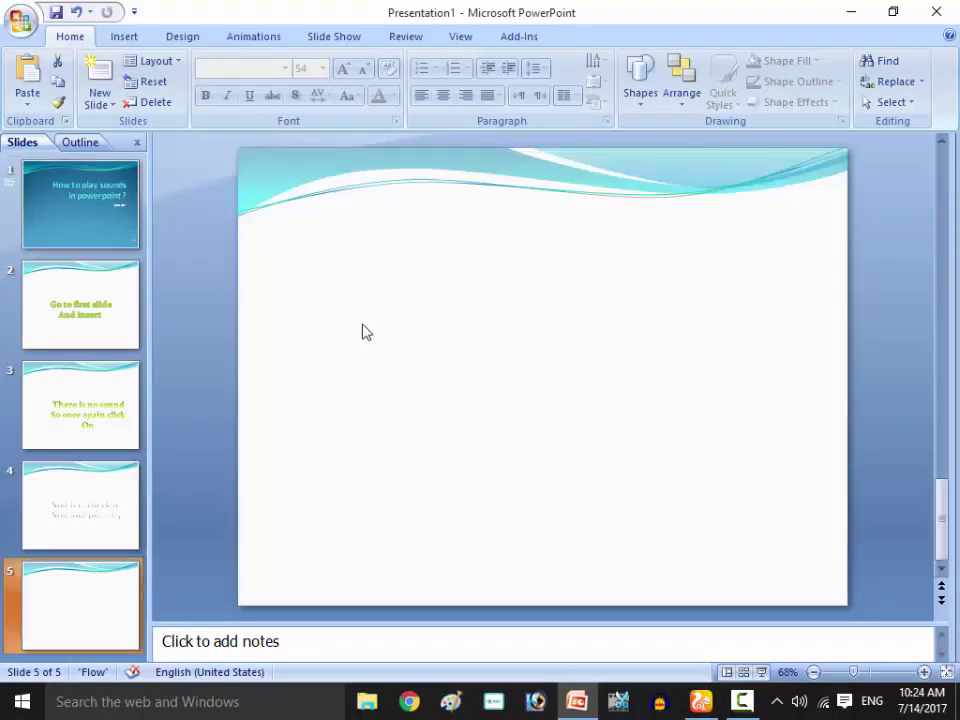
pyautogui.click(125, 37)
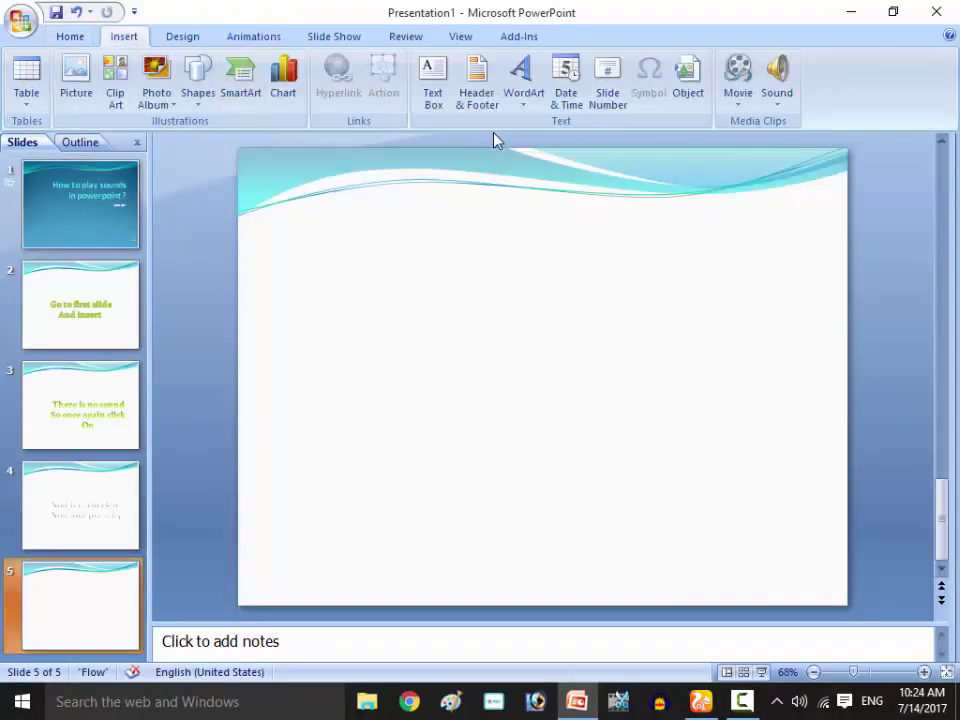
pyautogui.click(522, 80)
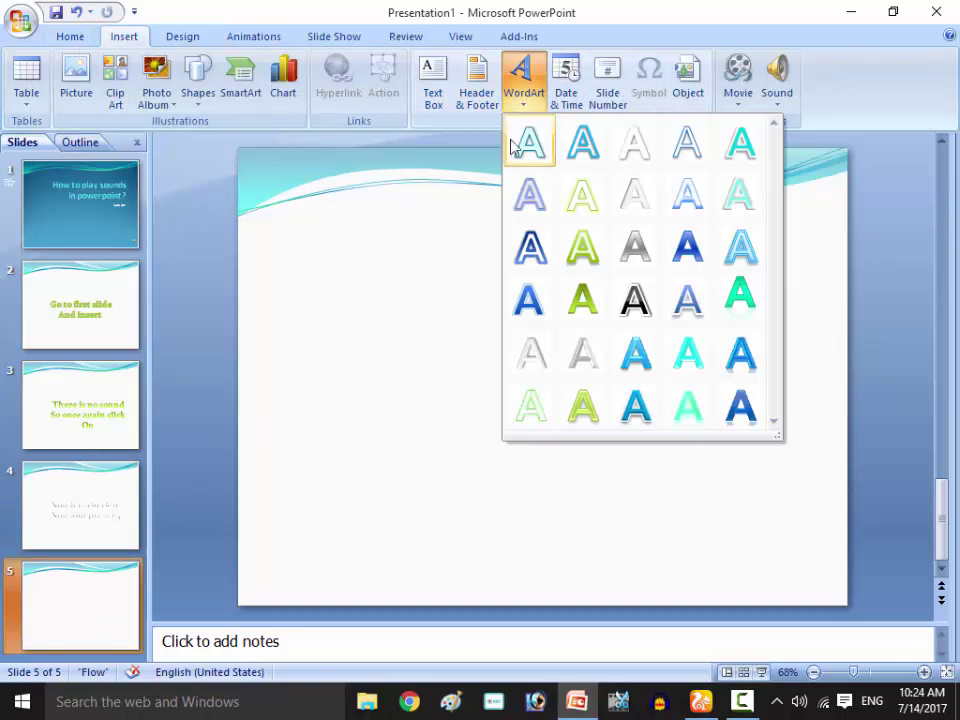
pyautogui.click(620, 312)
# Type 'thanks for watching', 'subscribe' and 'My channel' as three WordArt lines, then deselect it.
pyautogui.write('t')
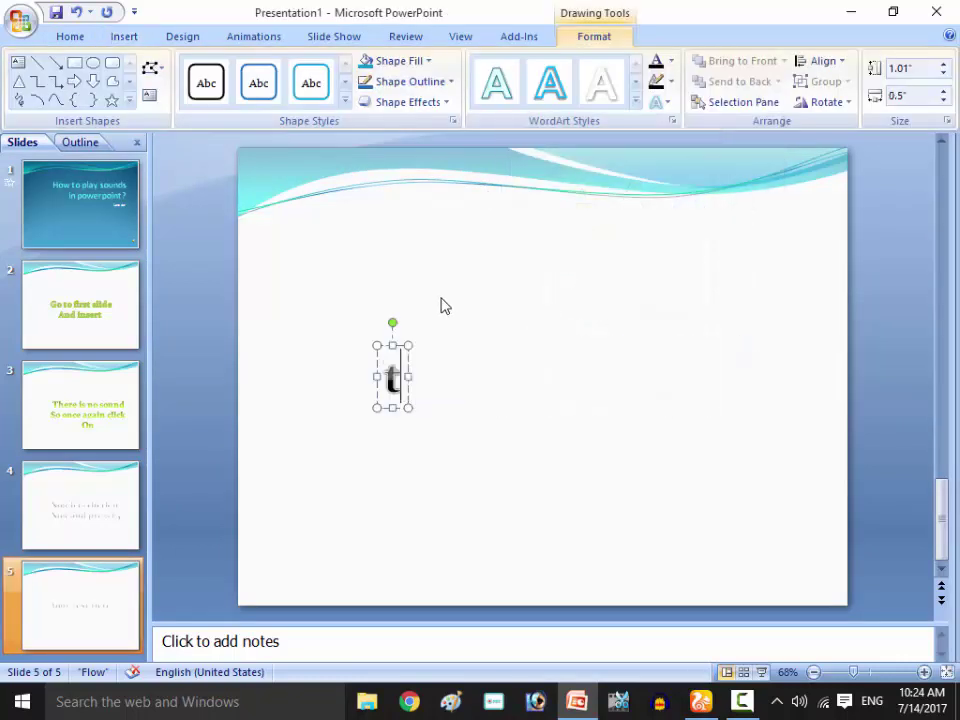
pyautogui.write('hanks ')
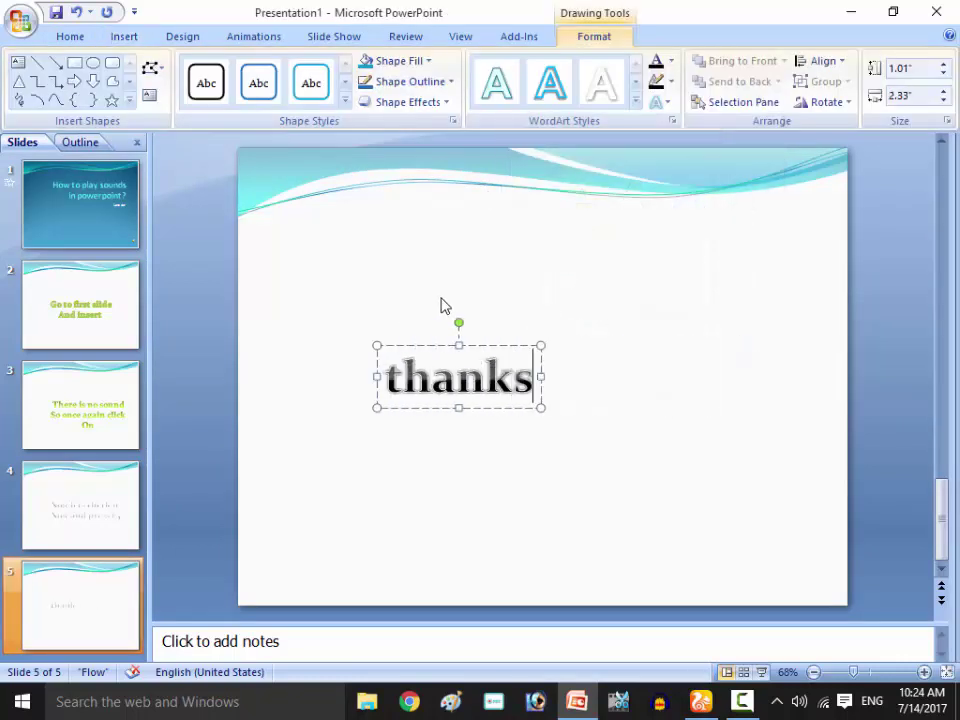
pyautogui.write('for ')
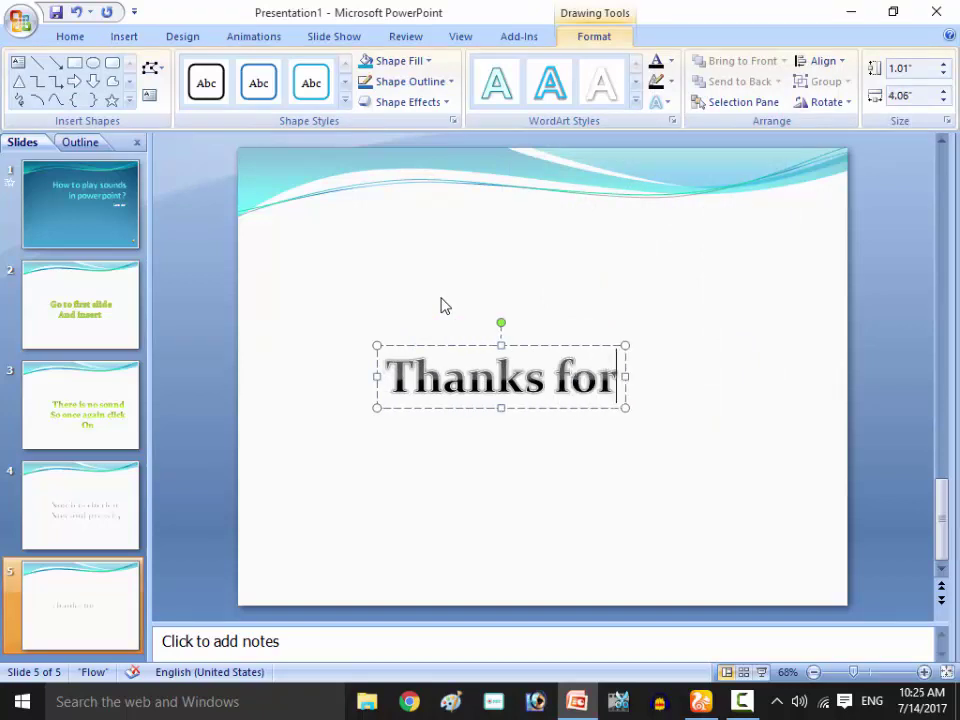
pyautogui.write('wat')
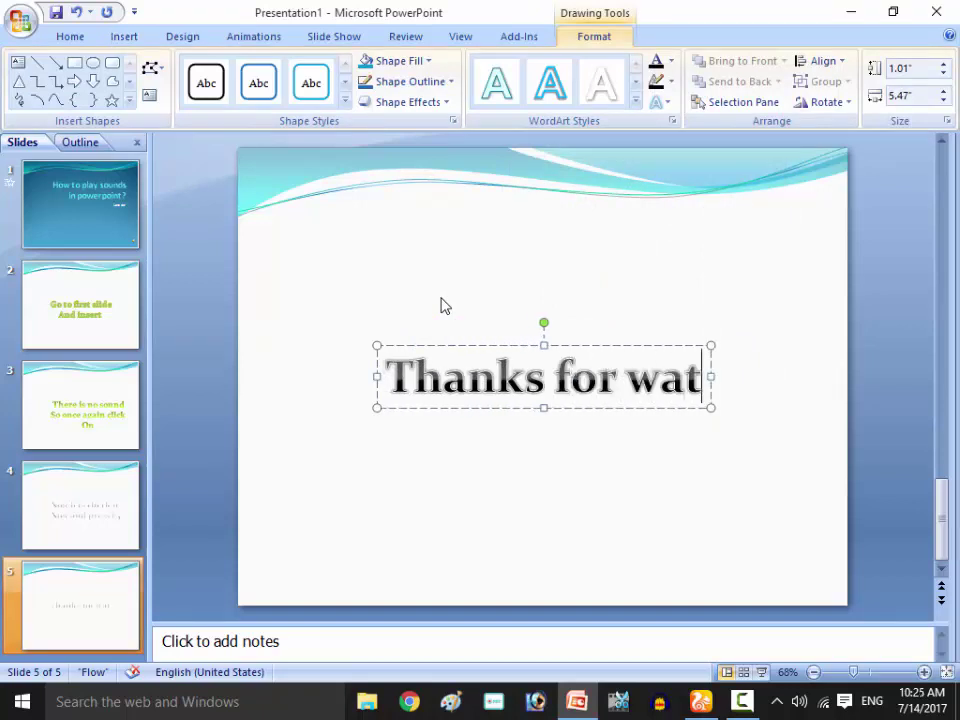
pyautogui.write('chin')
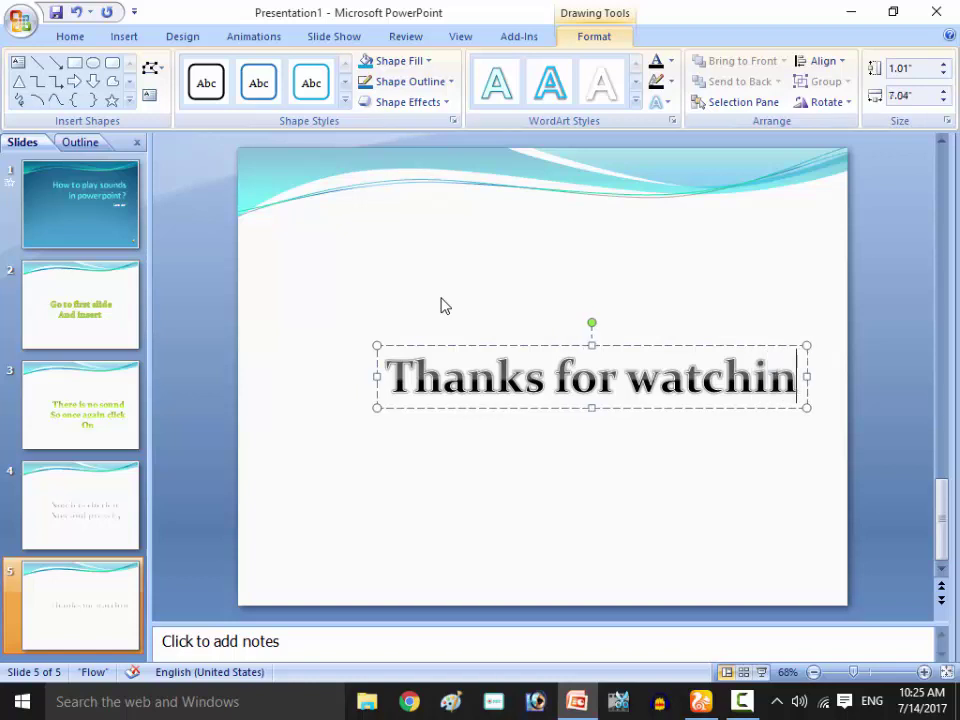
pyautogui.write('g')
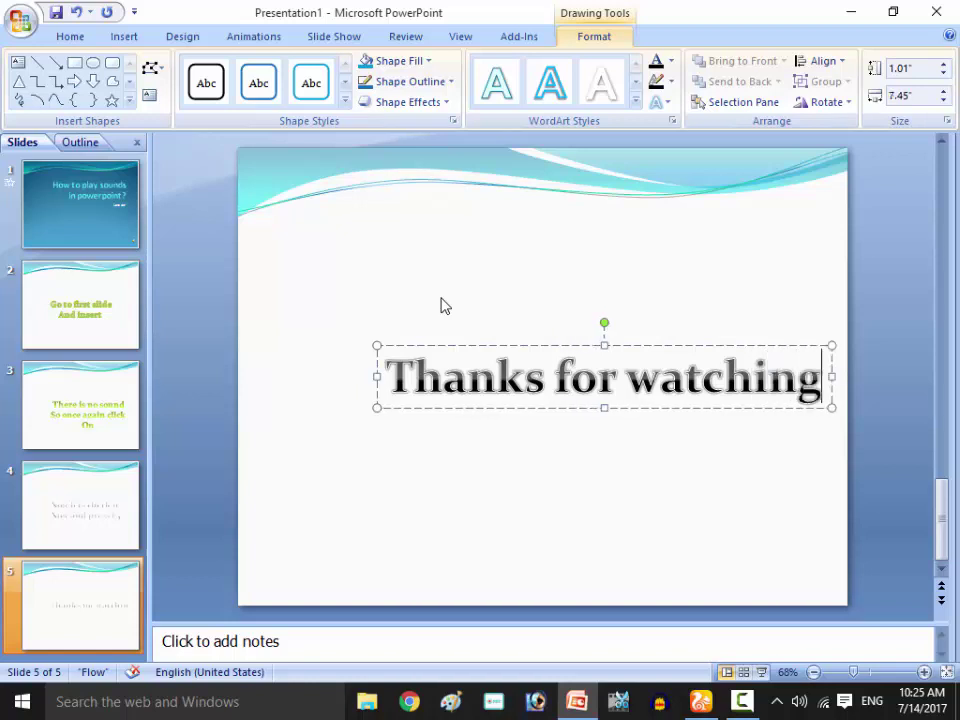
pyautogui.press('Return')
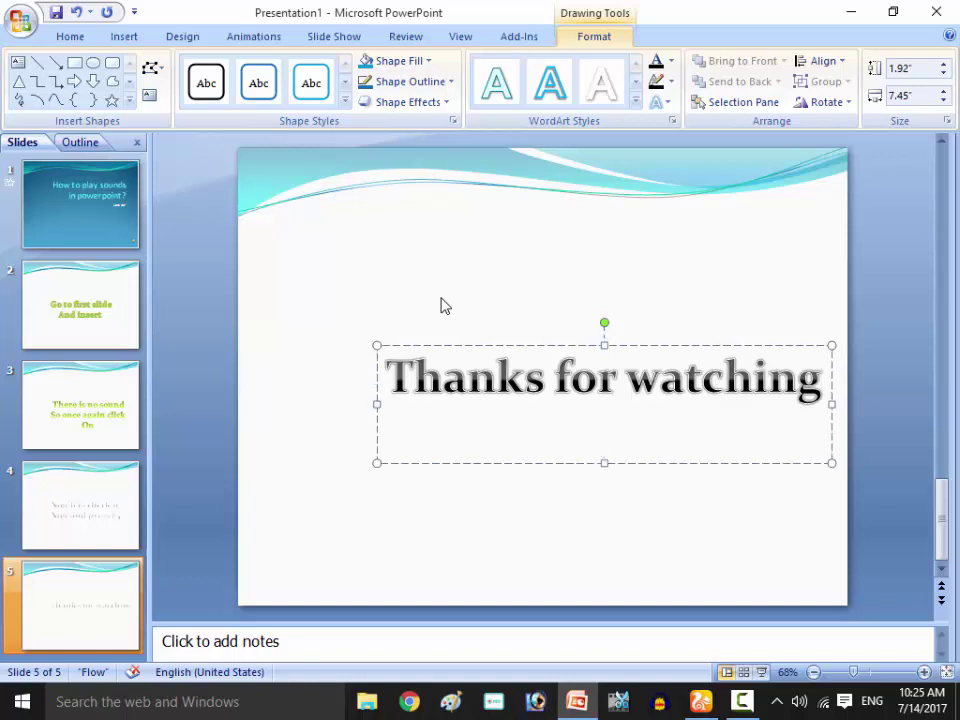
pyautogui.write('su')
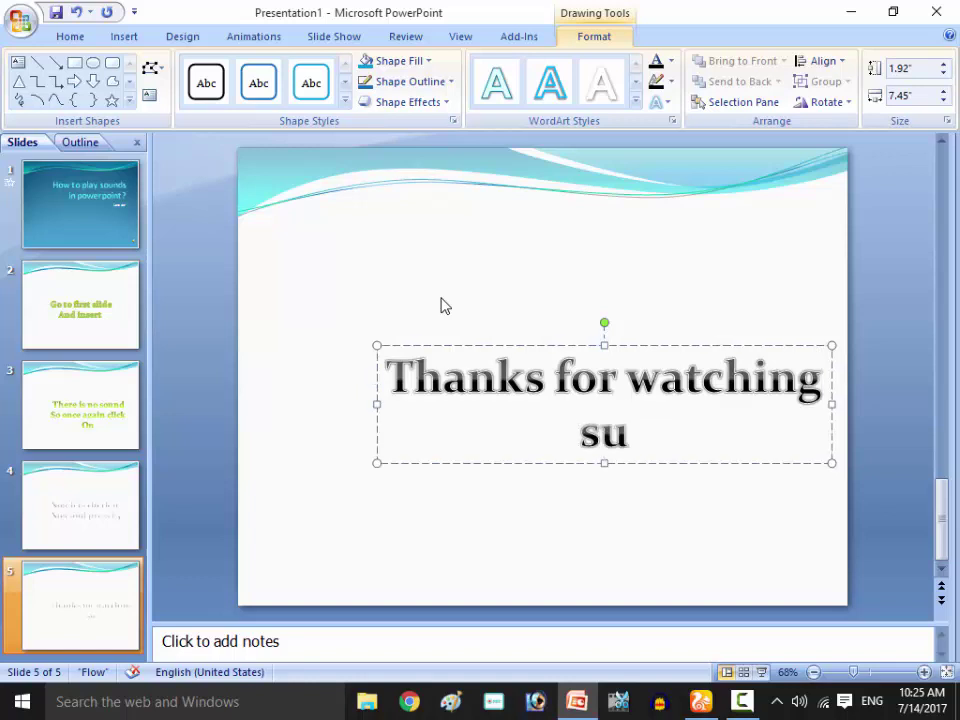
pyautogui.write('bsc')
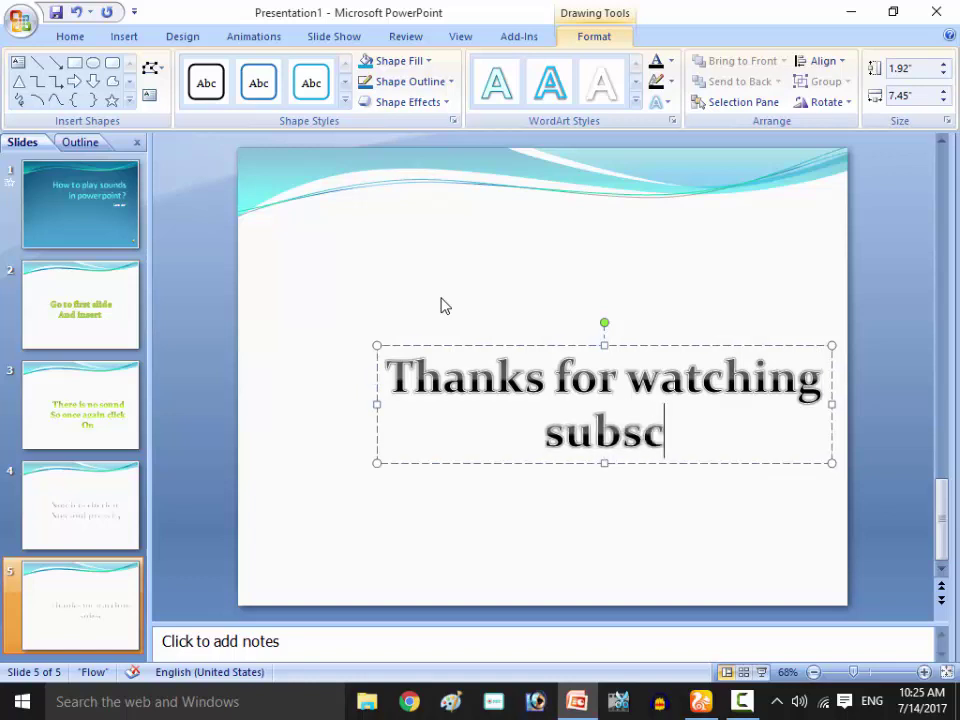
pyautogui.write('ribe')
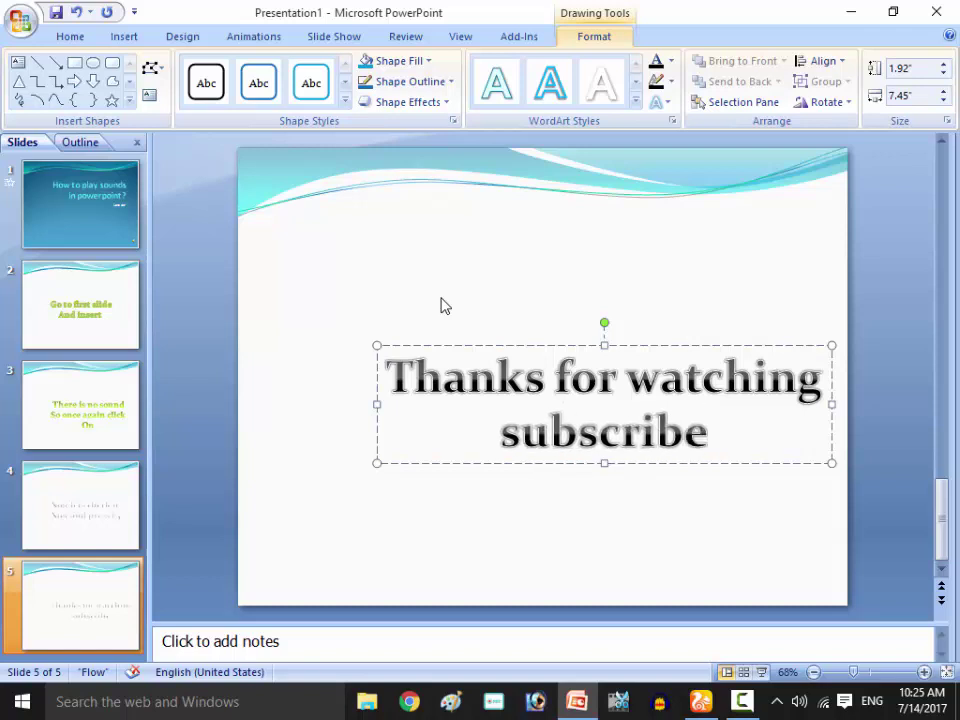
pyautogui.press('Return')
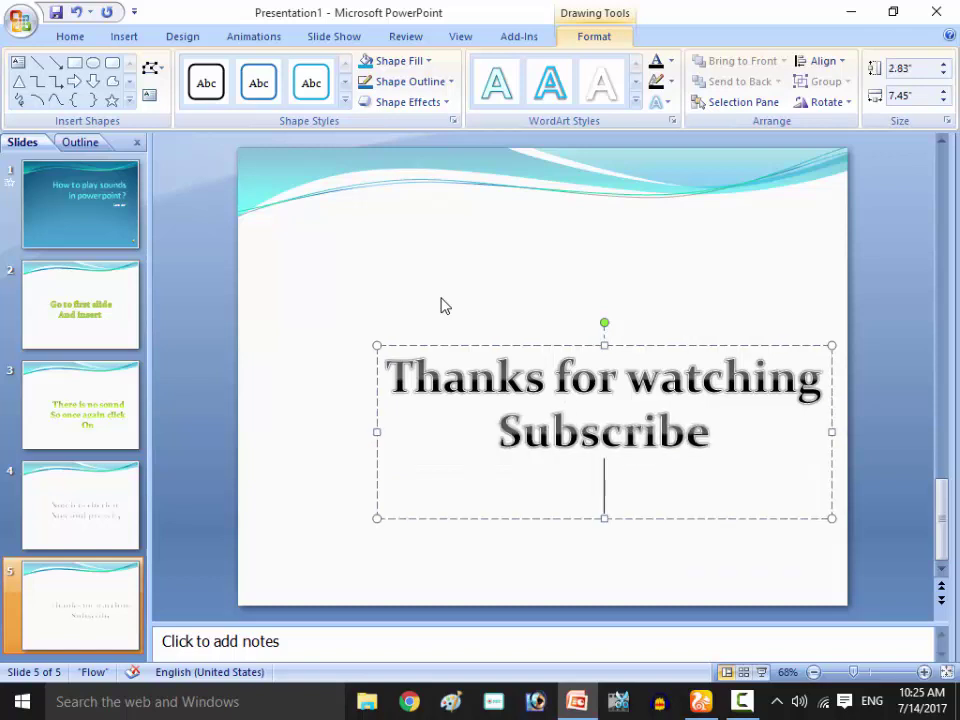
pyautogui.write('My ')
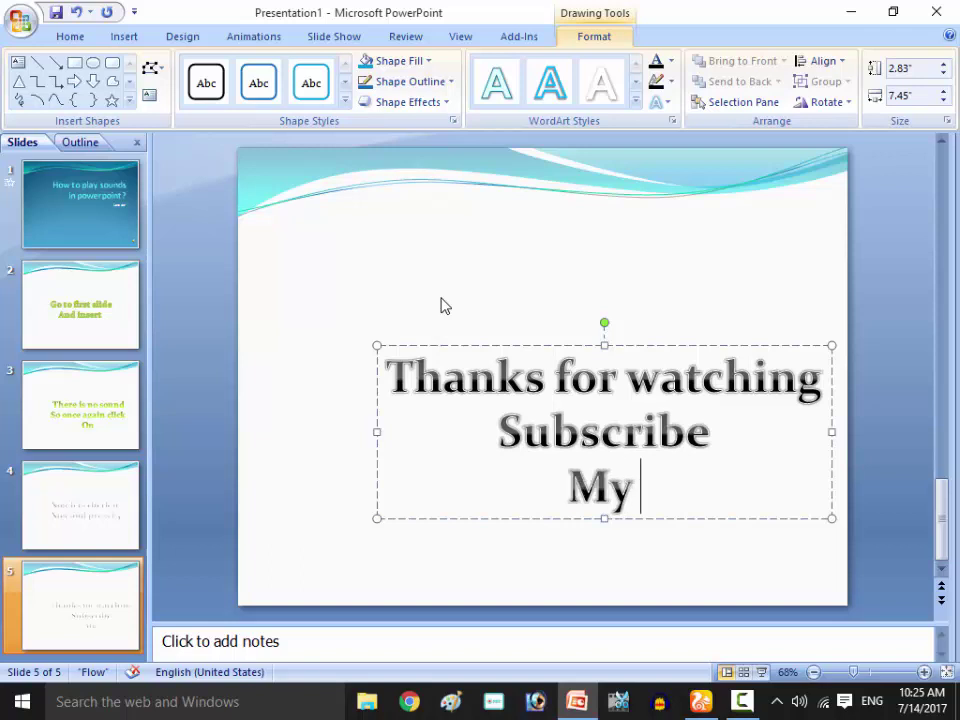
pyautogui.write('cha')
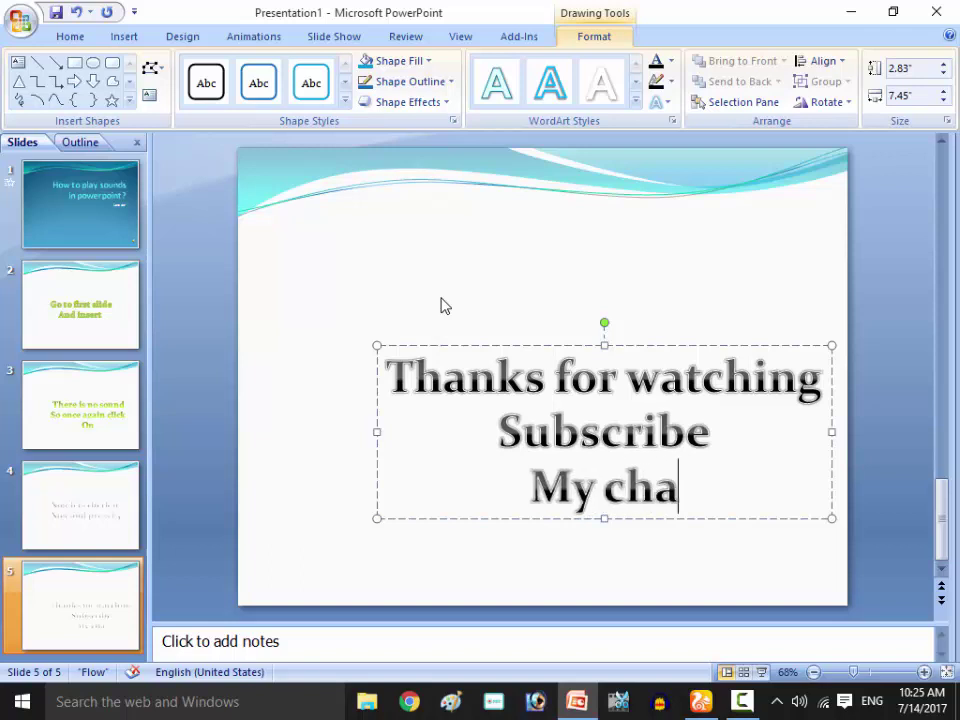
pyautogui.write('n')
pyautogui.press('BackSpace')
pyautogui.write('nne')
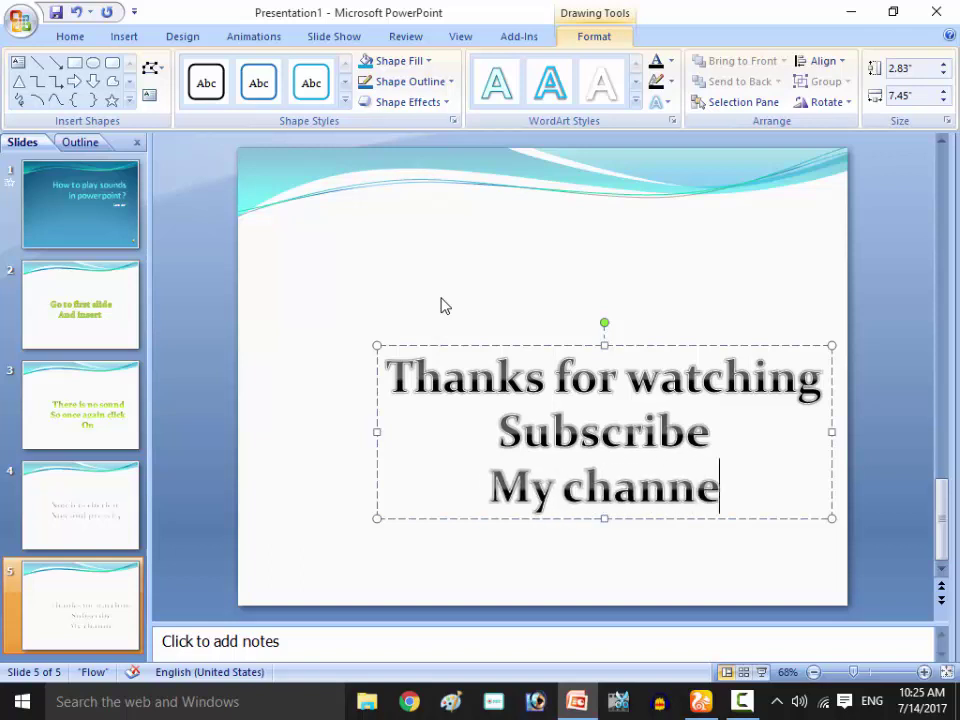
pyautogui.write('l')
pyautogui.press('Return')
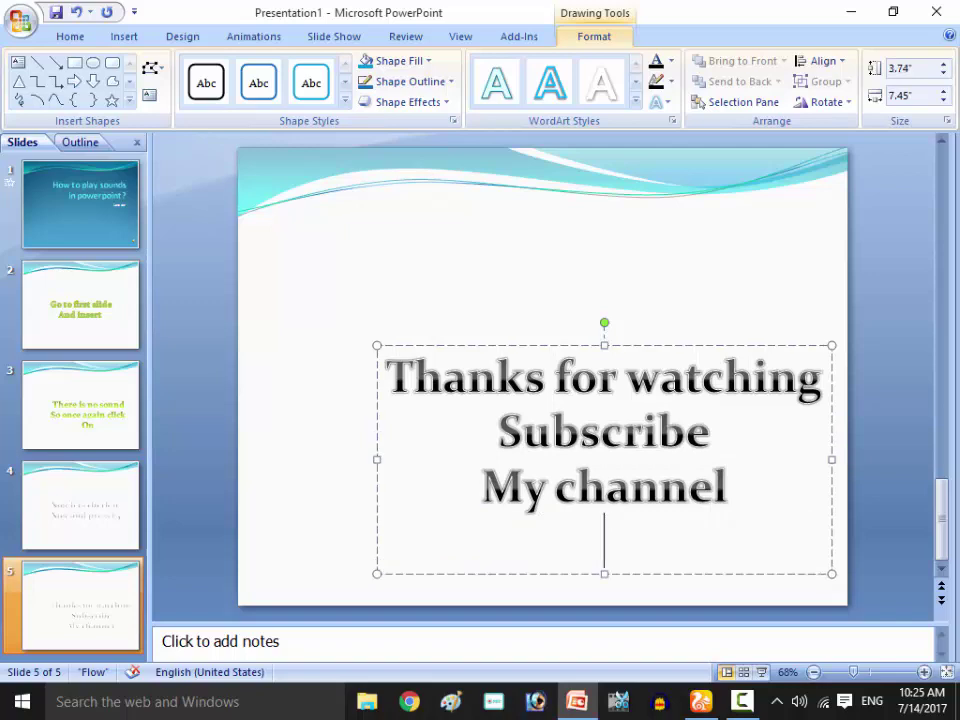
pyautogui.click(514, 298)
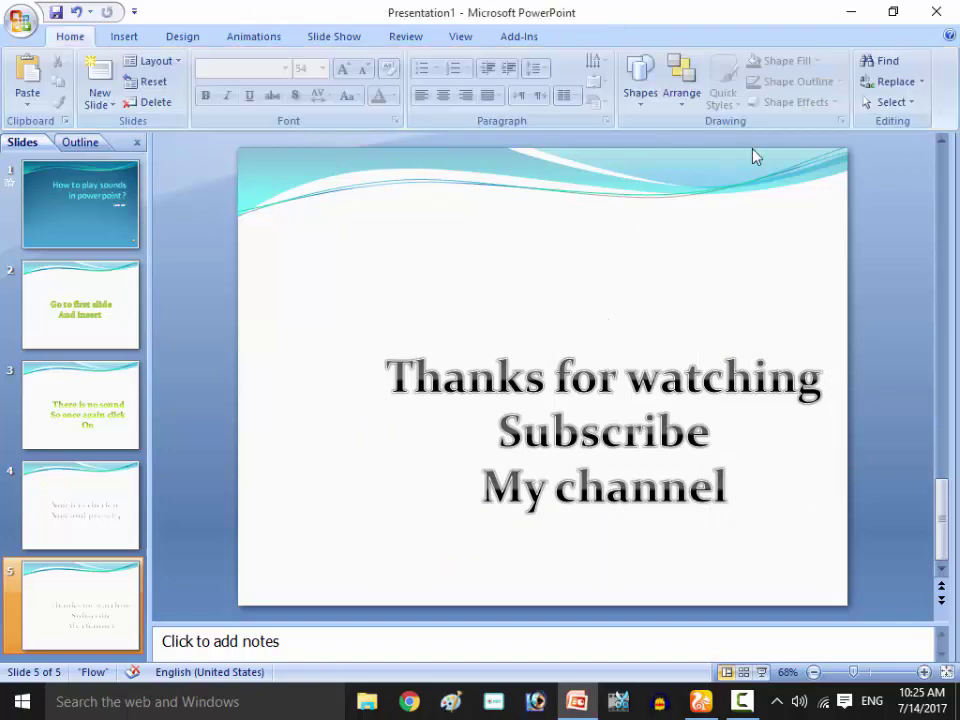
pyautogui.click(851, 12)
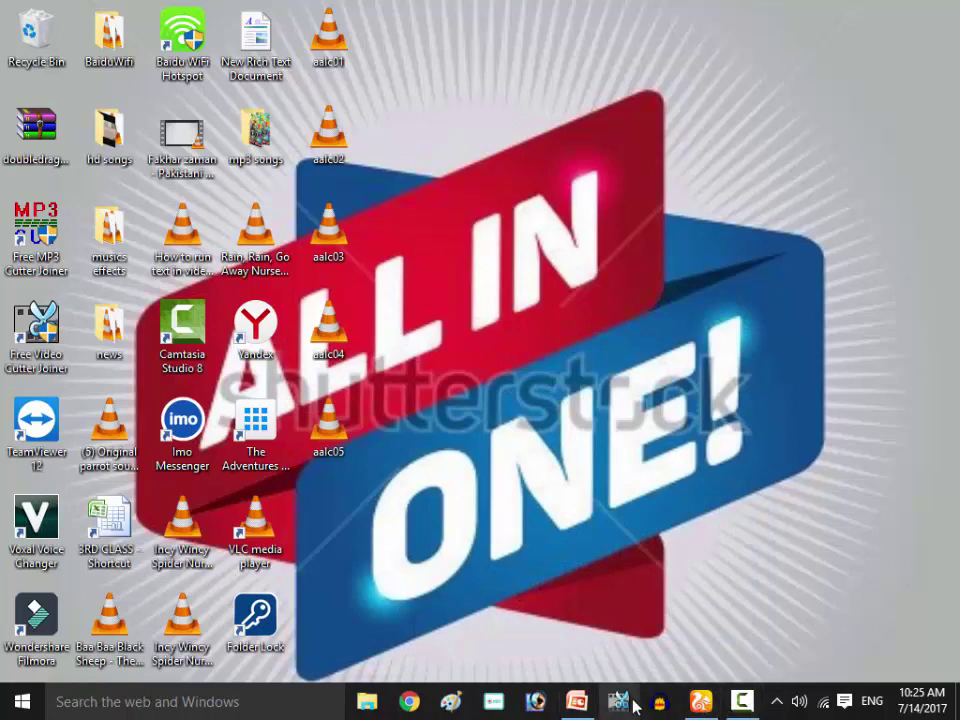
pyautogui.click(576, 701)
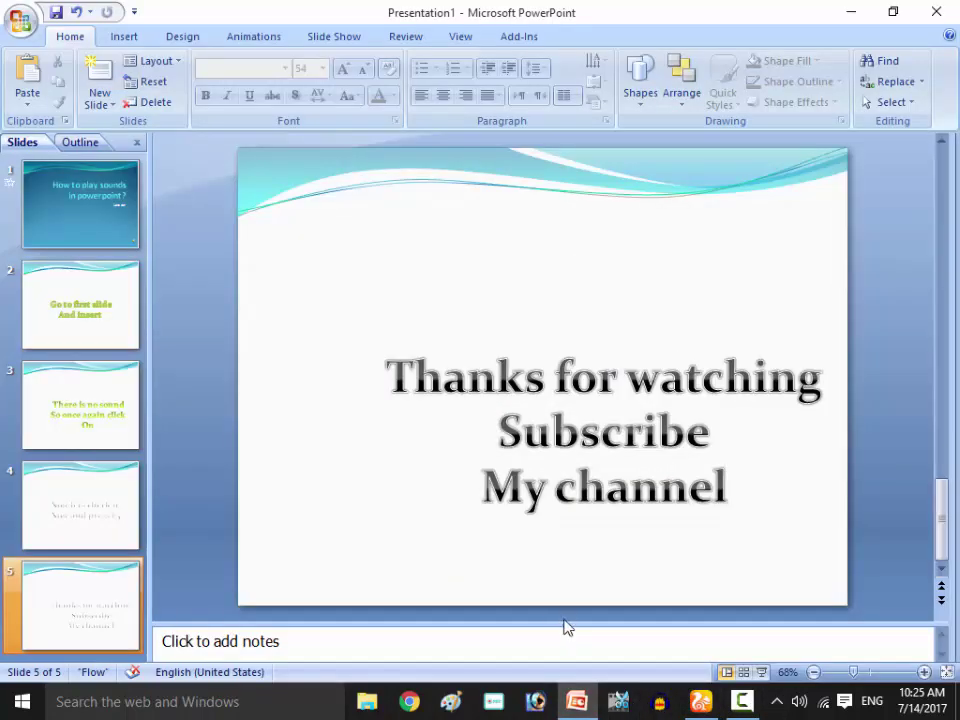